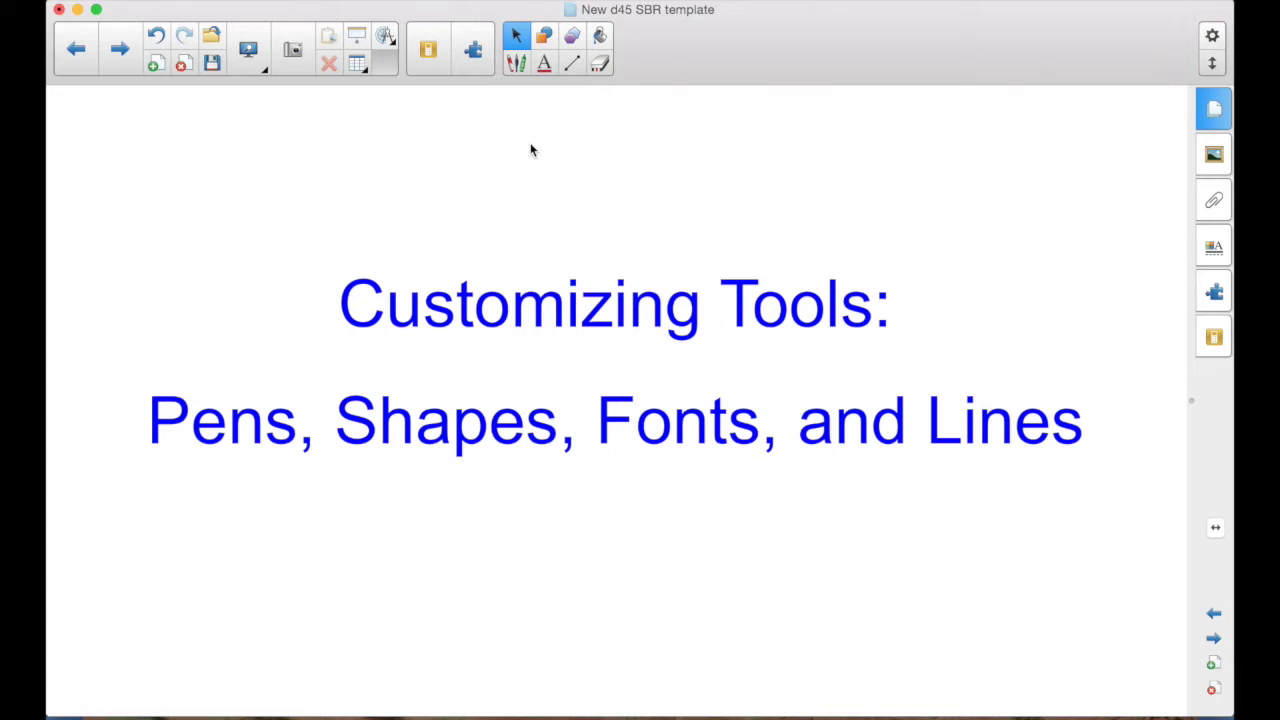
Select the Pens tool to show the pen presets.
{"action": "left_click", "coordinate": [516, 63]}
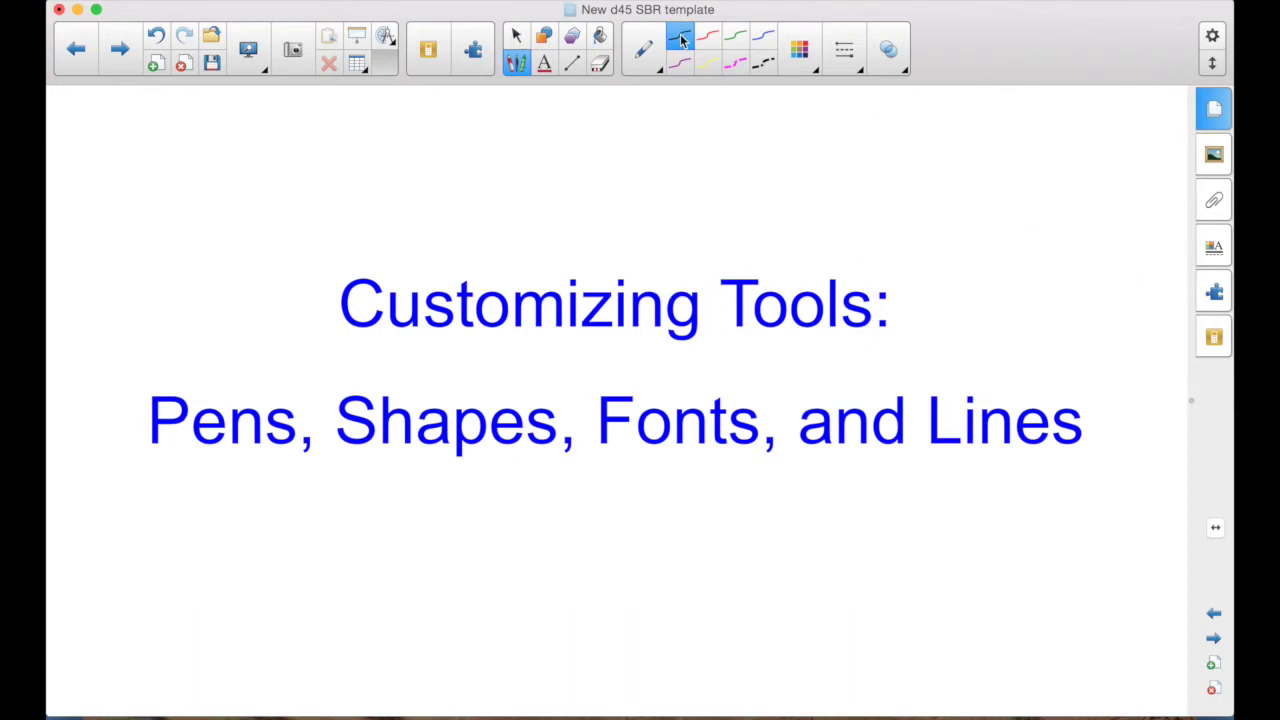
Set the pen to thick green with circle start and diamond end, then draw a top line.
{"action": "left_click", "coordinate": [800, 52]}
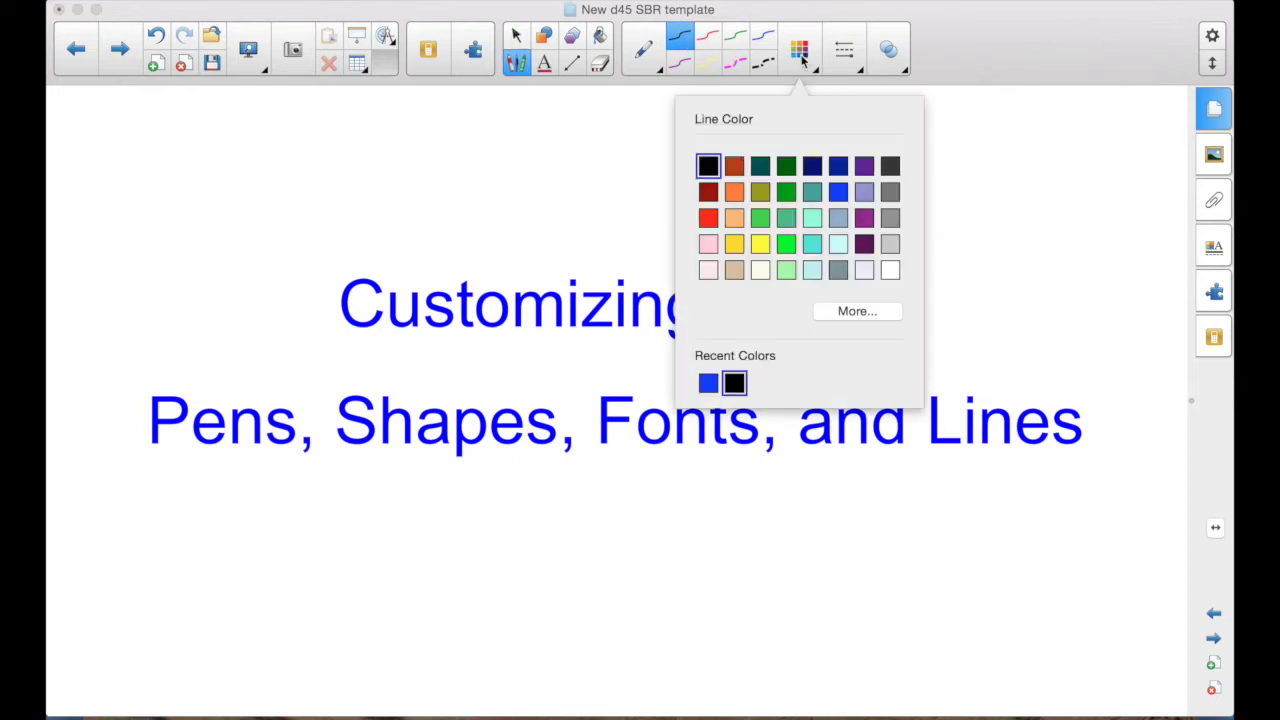
{"action": "left_click", "coordinate": [762, 217]}
{"action": "left_click", "coordinate": [848, 50]}
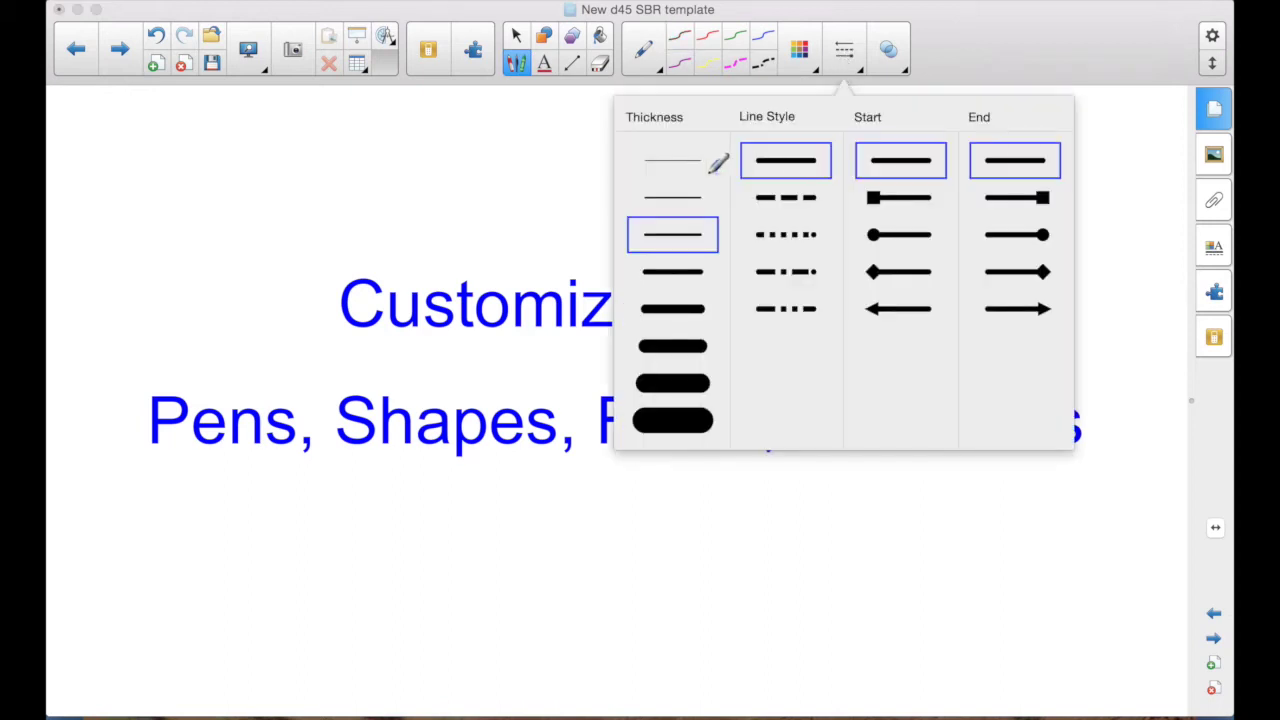
{"action": "left_click", "coordinate": [680, 157]}
{"action": "left_click", "coordinate": [680, 345]}
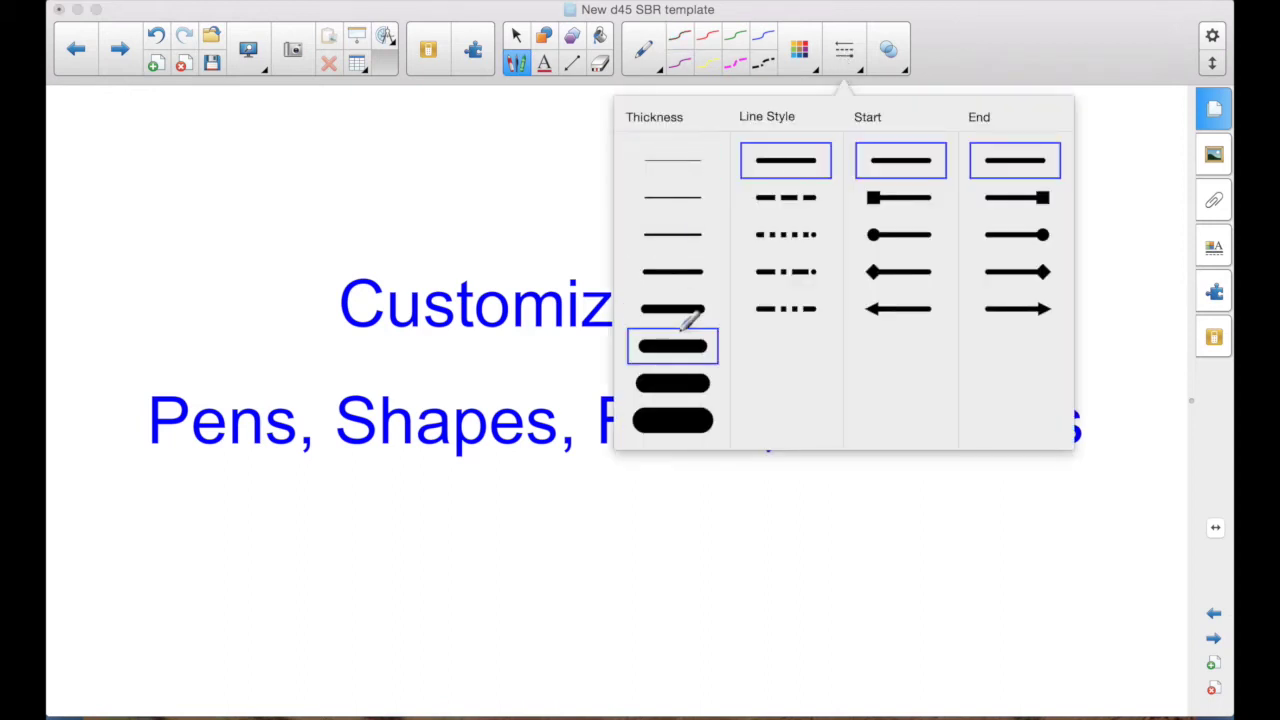
{"action": "left_click", "coordinate": [910, 233]}
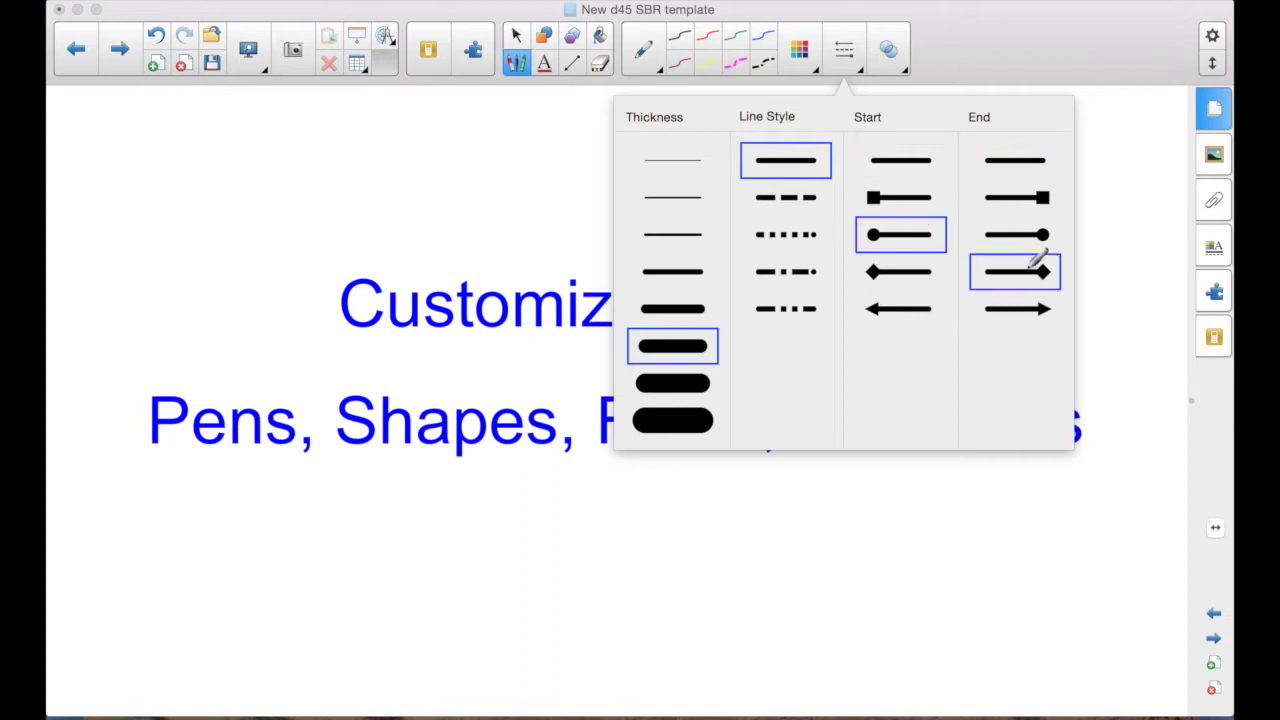
{"action": "left_click", "coordinate": [1025, 268]}
{"action": "left_click", "coordinate": [275, 185]}
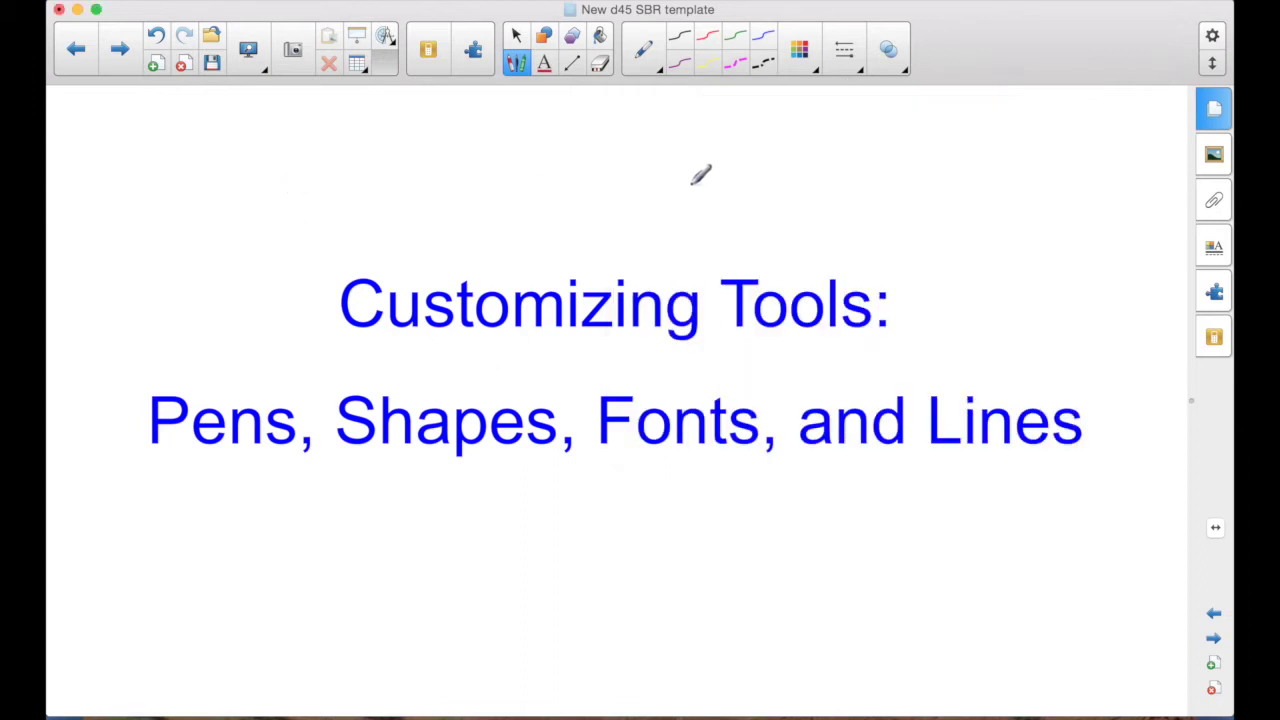
{"action": "left_click_drag", "start_coordinate": [693, 184], "coordinate": [283, 168]}
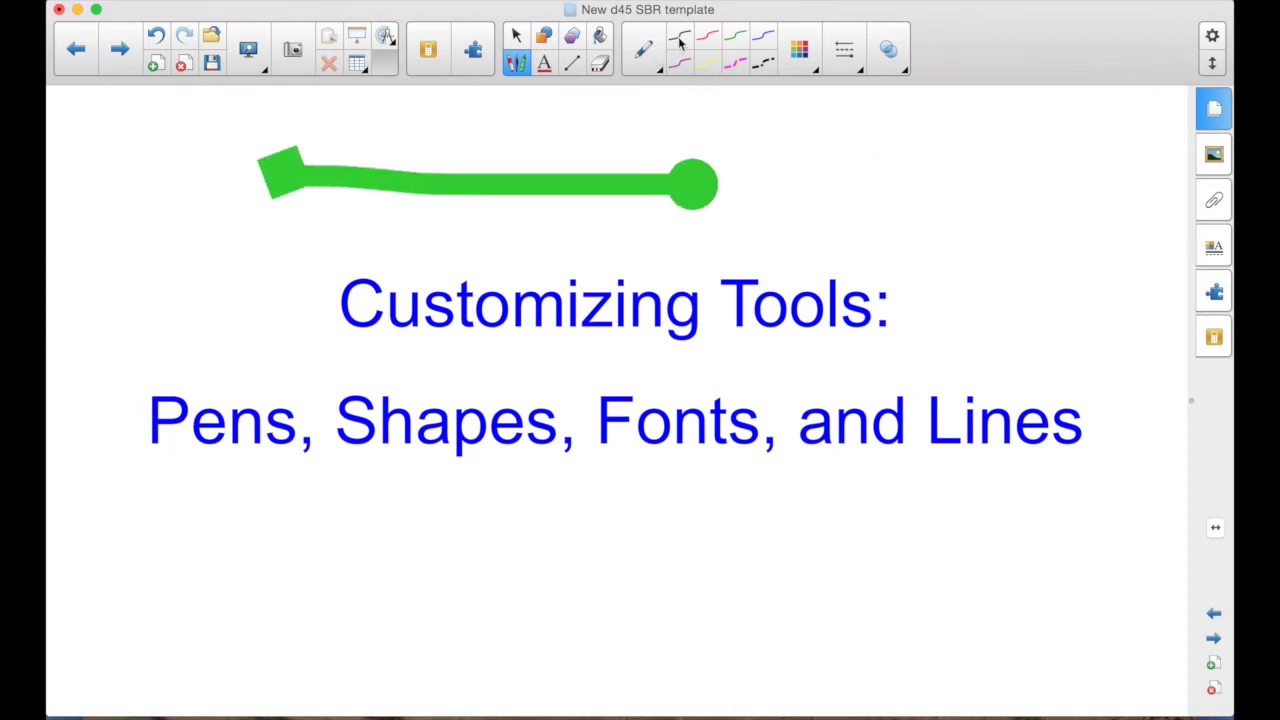
Reselect the black pen preset, draw a test stroke, and show its line style properties.
{"action": "left_click", "coordinate": [516, 36]}
{"action": "left_click", "coordinate": [519, 63]}
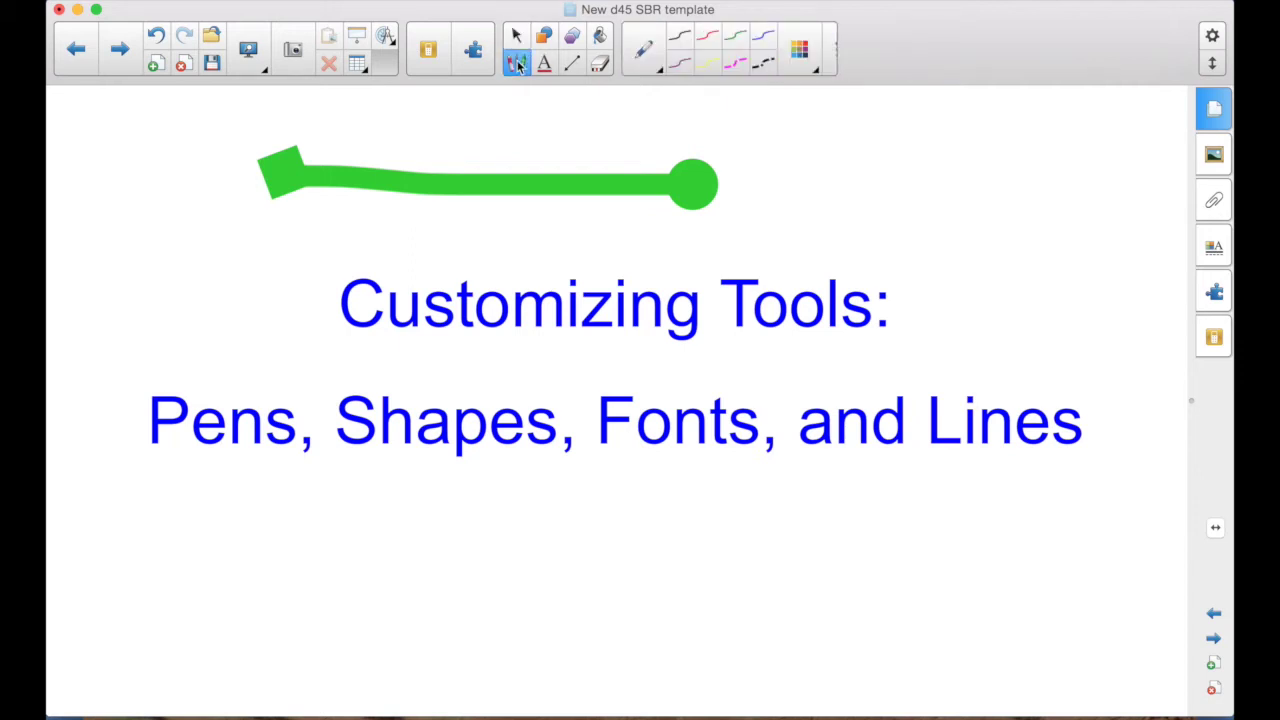
{"action": "left_click", "coordinate": [695, 37]}
{"action": "left_click_drag", "start_coordinate": [797, 190], "coordinate": [1050, 186]}
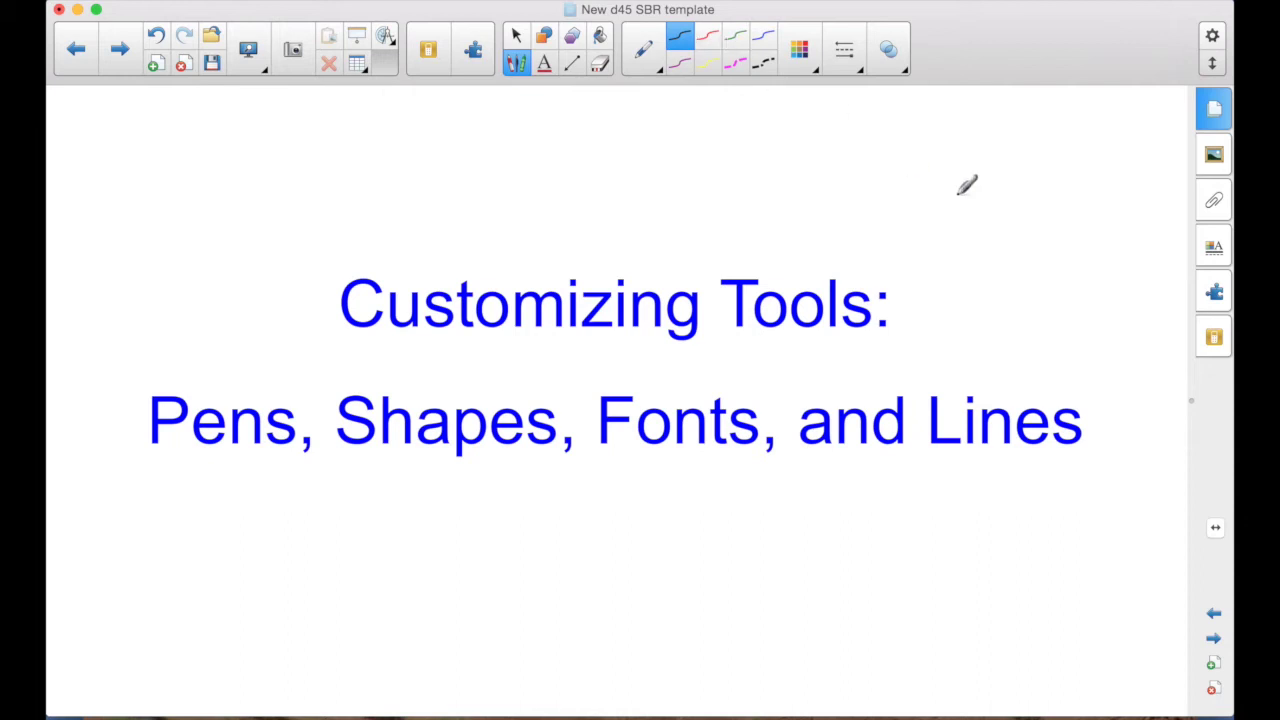
{"action": "left_click", "coordinate": [1216, 251]}
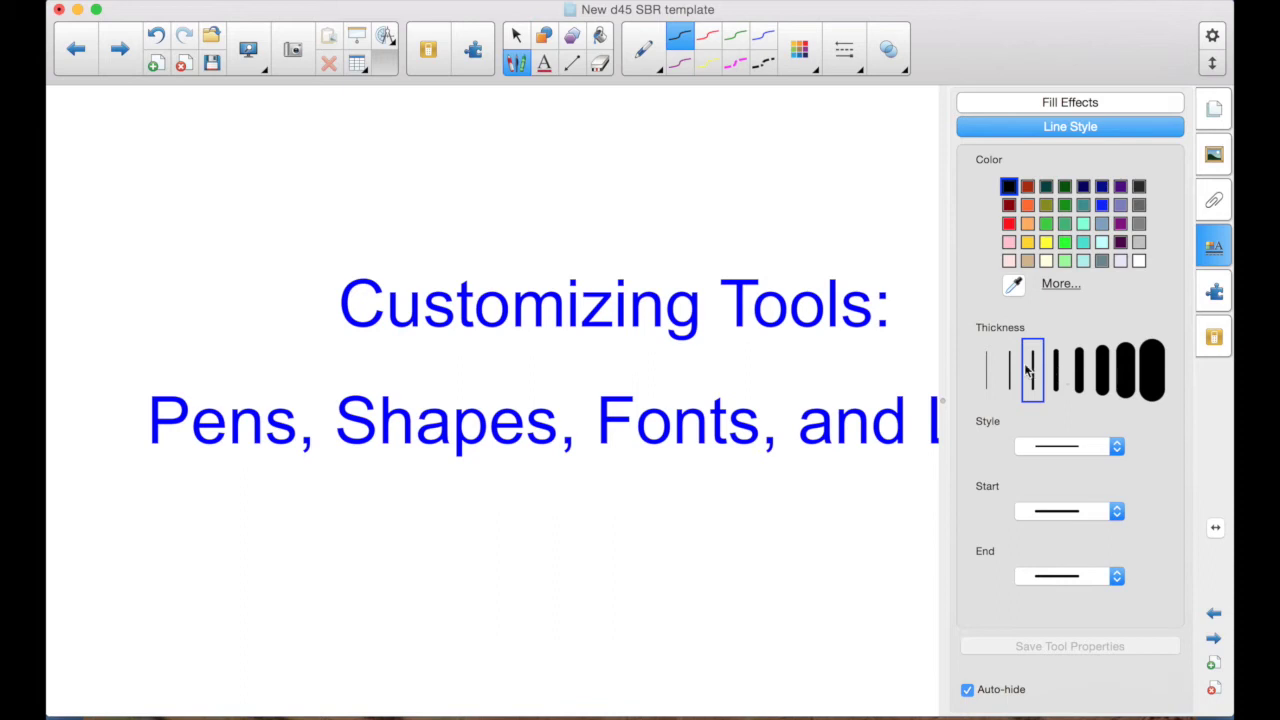
Give the black pen the fifth Thickness option and save it as its tool properties.
{"action": "left_click", "coordinate": [1080, 372]}
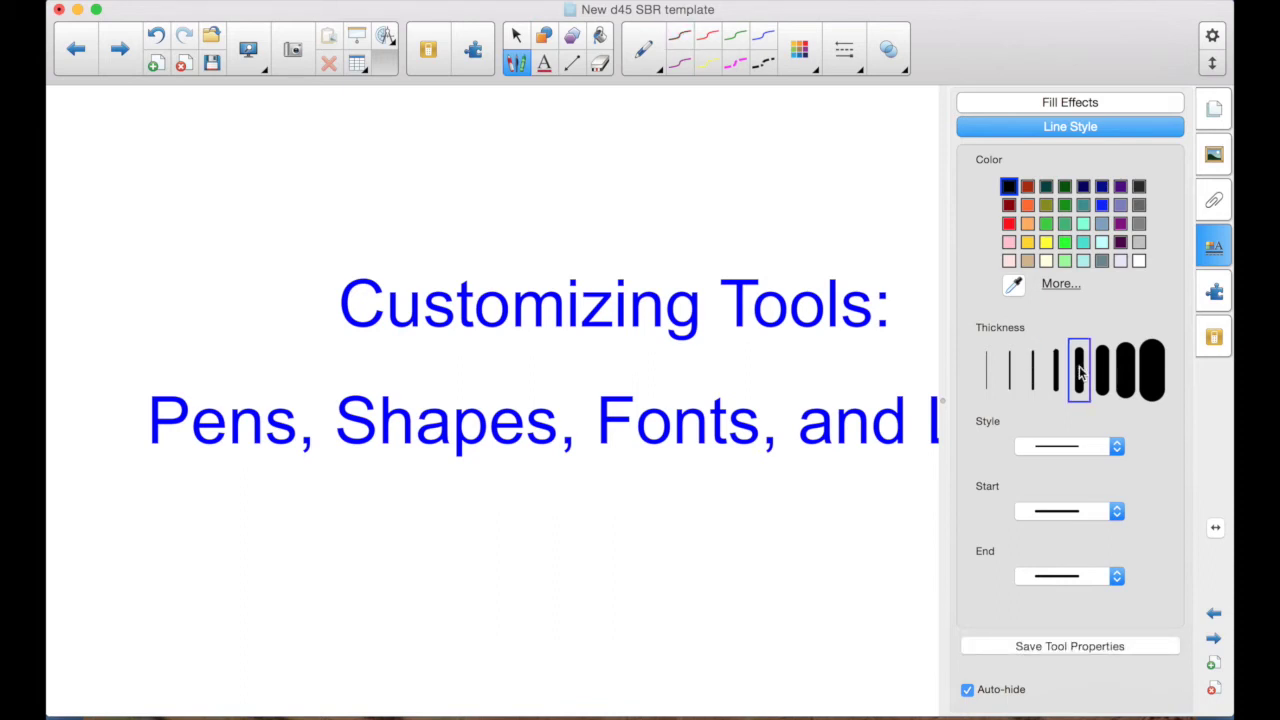
{"action": "left_click", "coordinate": [1008, 187]}
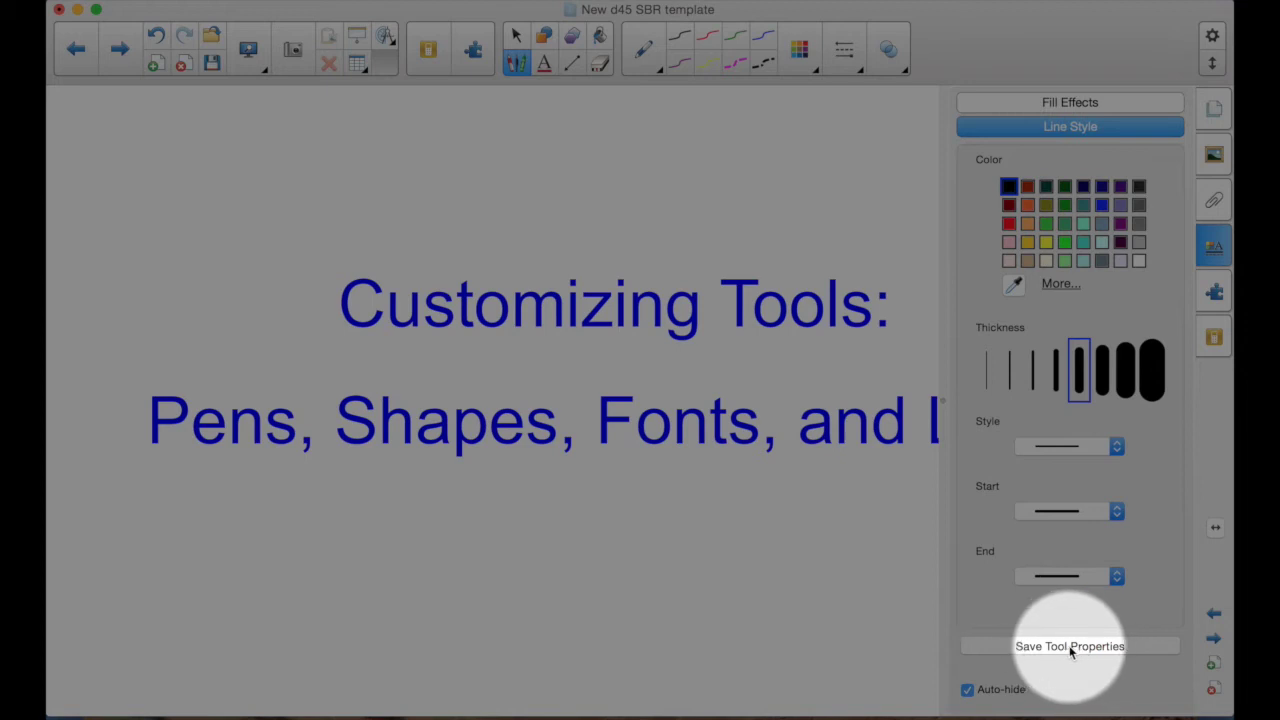
{"action": "left_click", "coordinate": [1070, 648]}
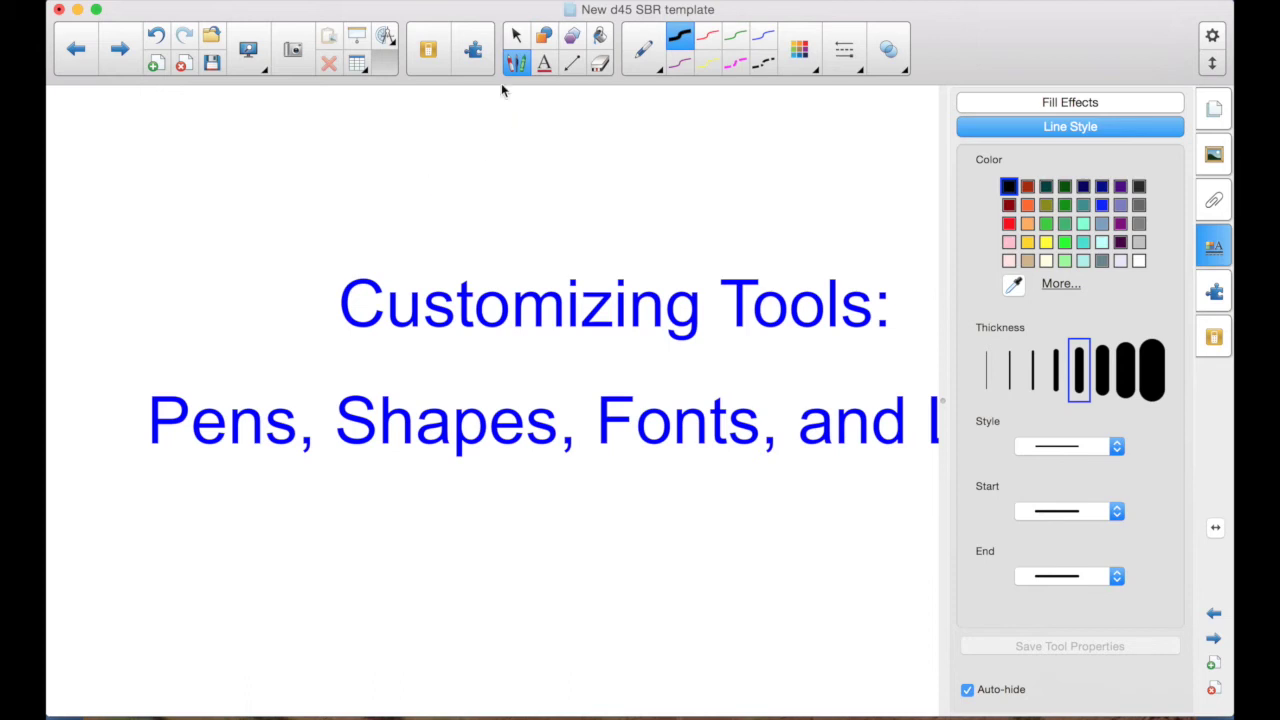
Reselect the Pen tool and draw a thick black test line above the title.
{"action": "left_click", "coordinate": [517, 37]}
{"action": "left_click", "coordinate": [516, 62]}
{"action": "left_click_drag", "start_coordinate": [386, 193], "coordinate": [802, 184]}
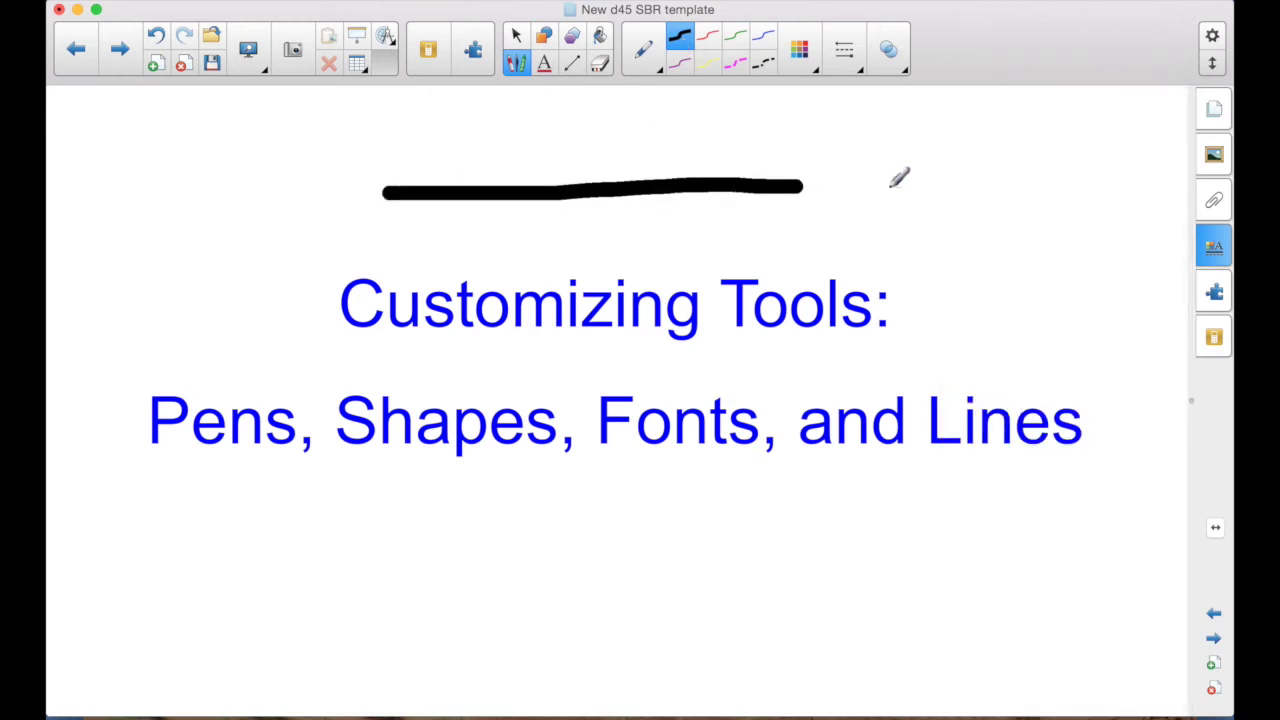
Make the red, green and blue pen presets thicker and save each as default.
{"action": "left_click", "coordinate": [708, 37]}
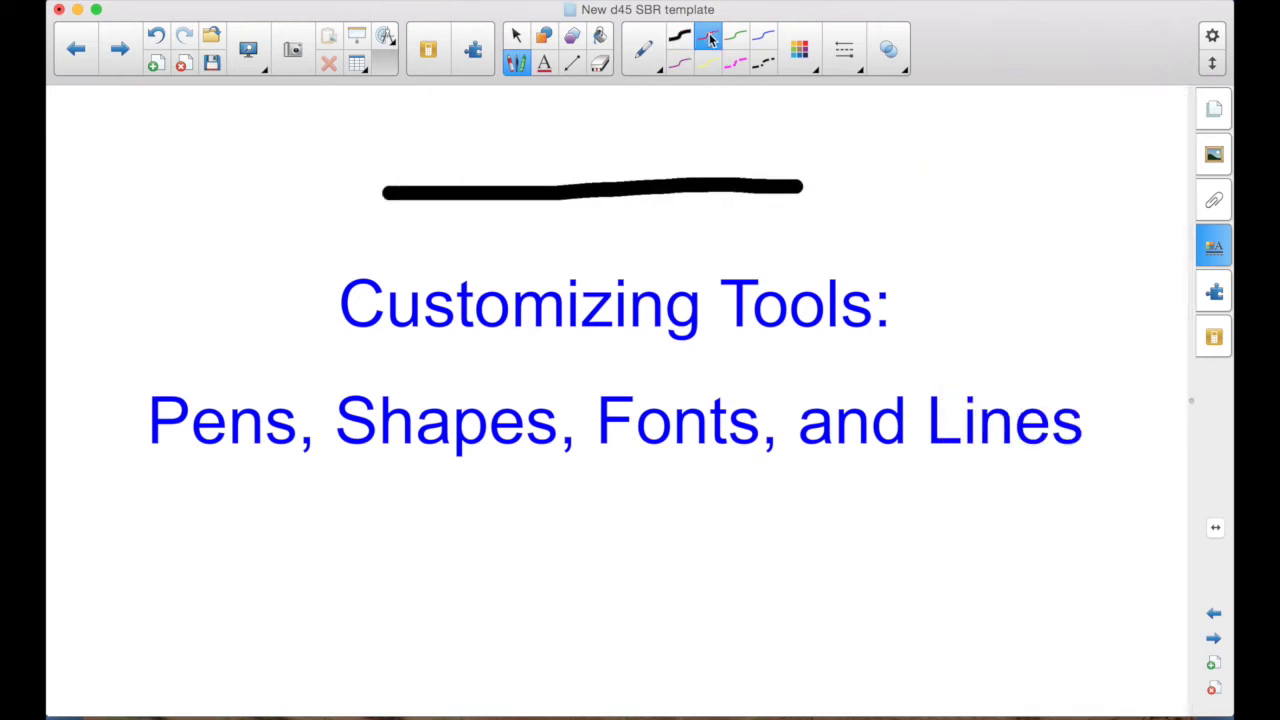
{"action": "left_click", "coordinate": [1214, 253]}
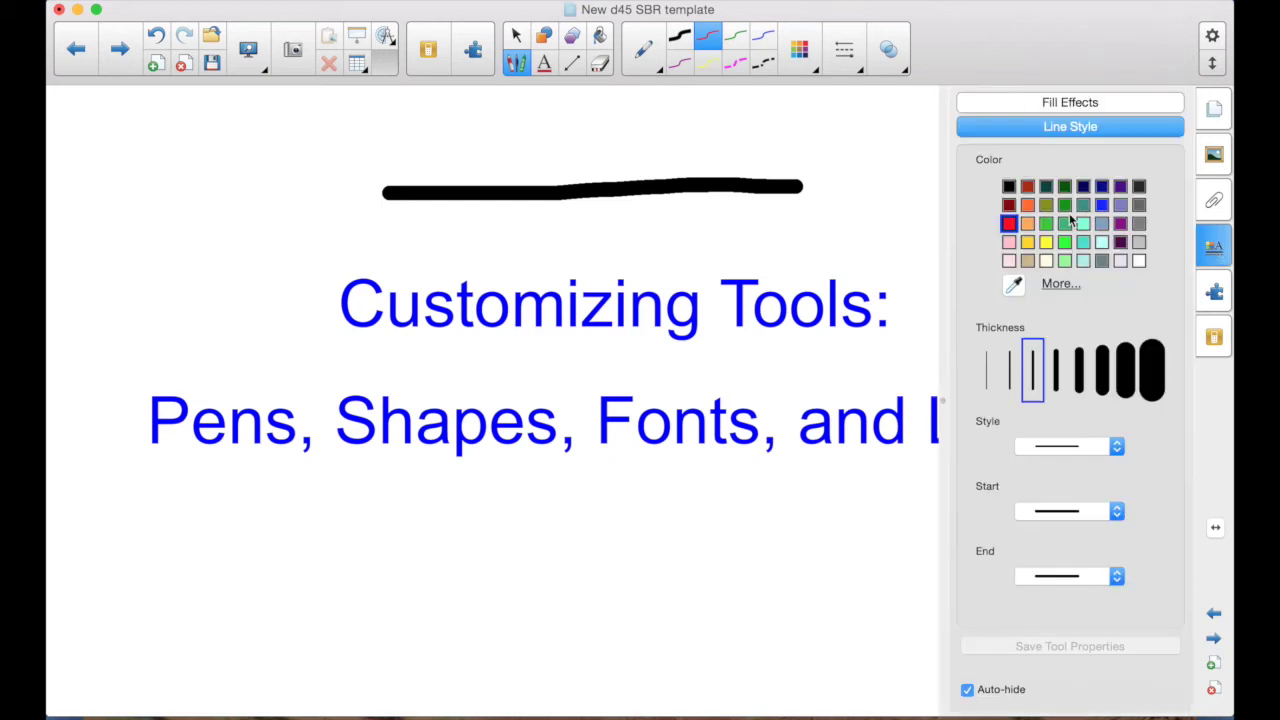
{"action": "left_click", "coordinate": [1078, 373]}
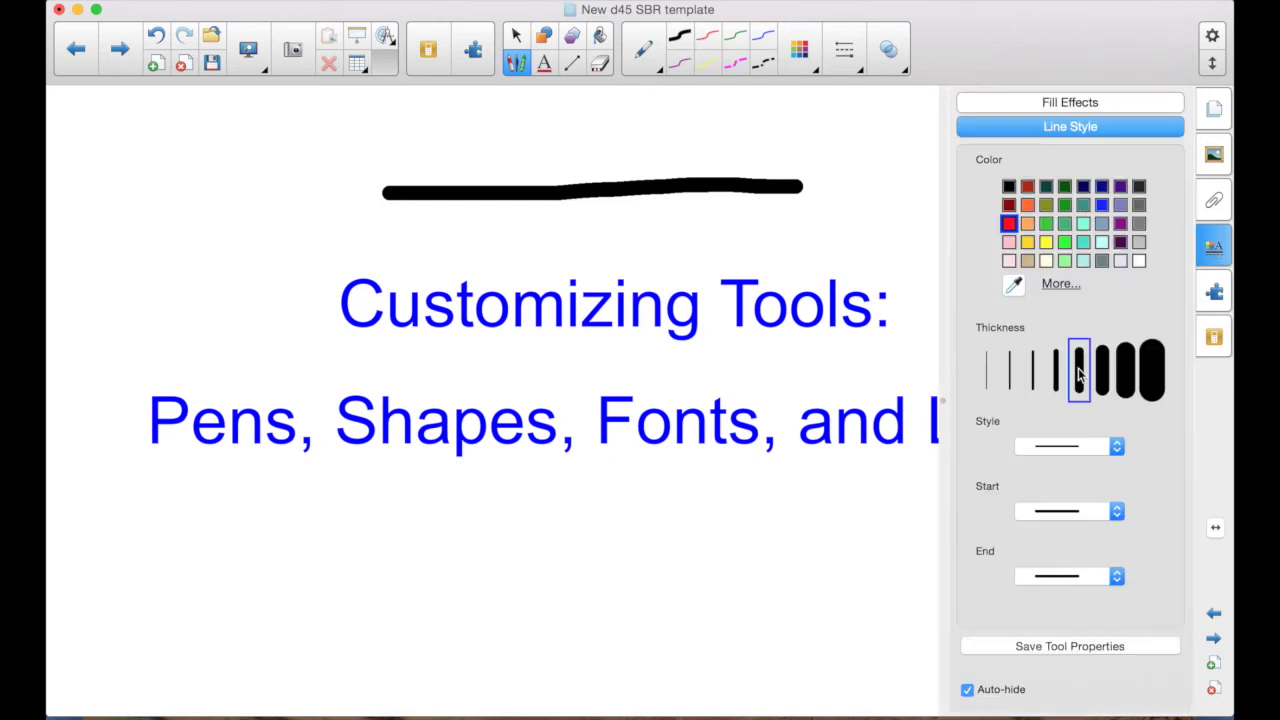
{"action": "left_click", "coordinate": [1066, 645]}
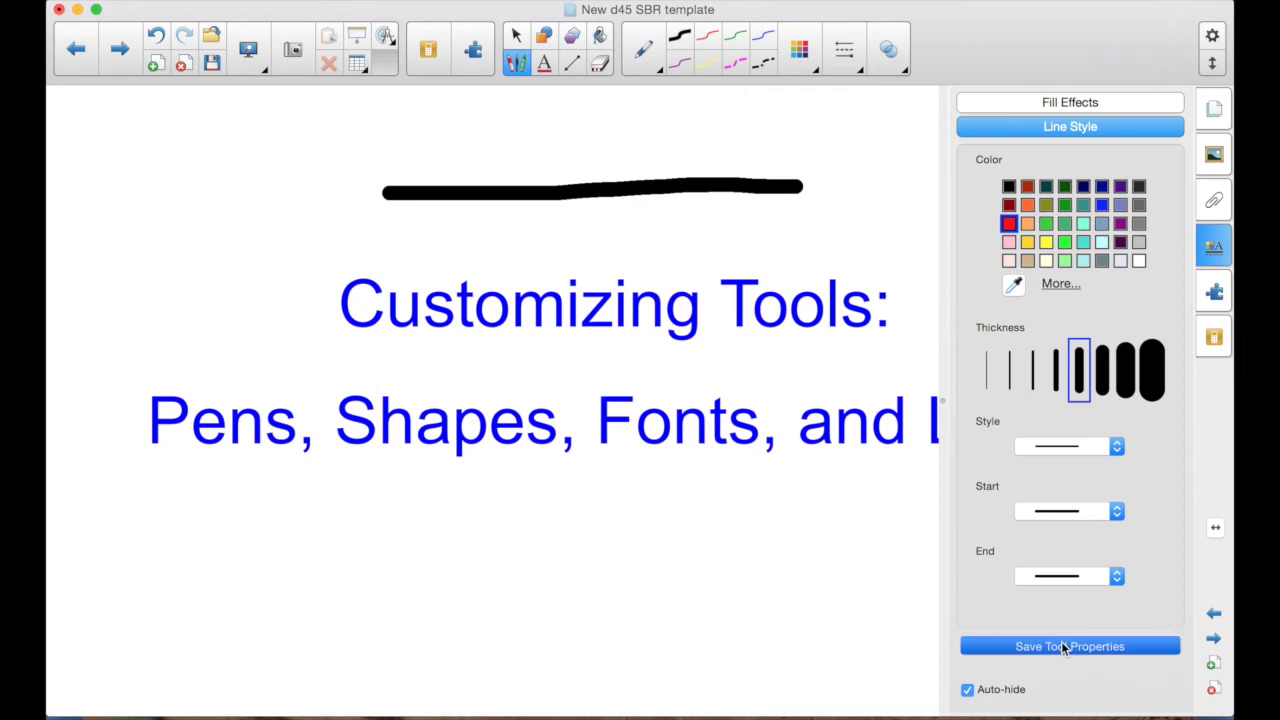
{"action": "left_click", "coordinate": [735, 36]}
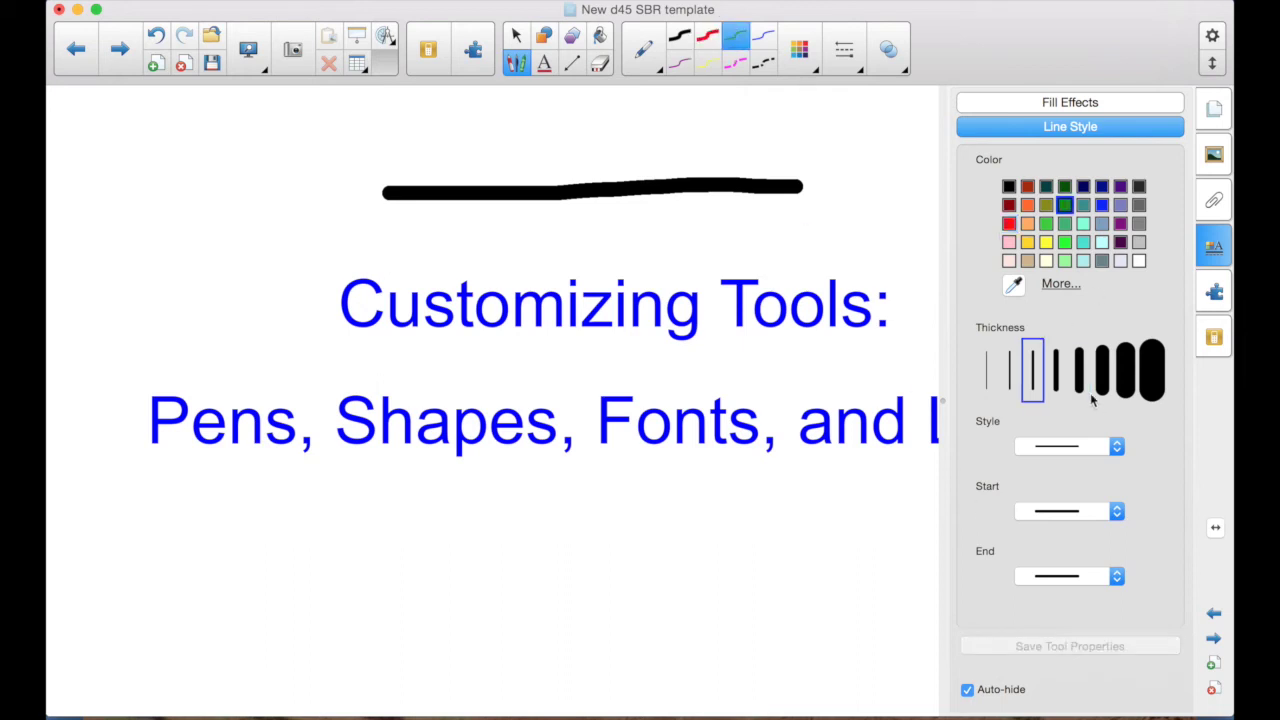
{"action": "left_click", "coordinate": [1079, 372]}
{"action": "left_click", "coordinate": [1053, 646]}
{"action": "left_click", "coordinate": [763, 36]}
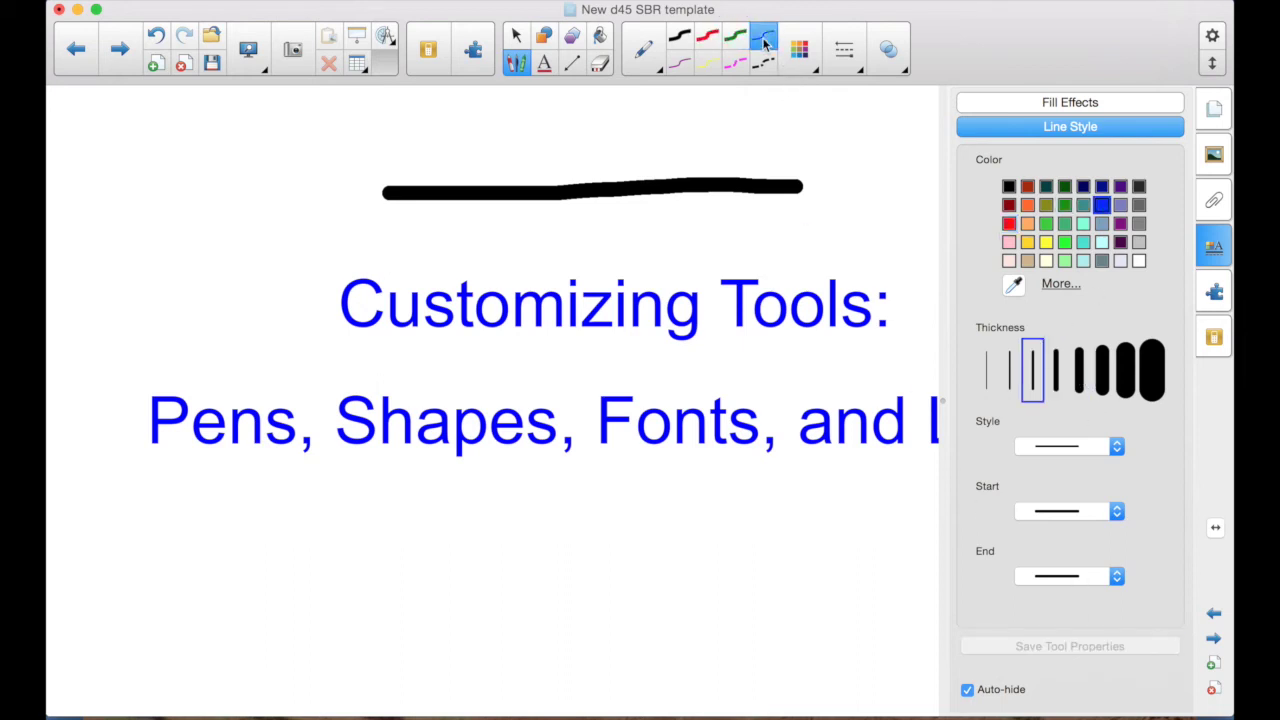
{"action": "left_click", "coordinate": [1079, 372]}
{"action": "left_click", "coordinate": [1071, 650]}
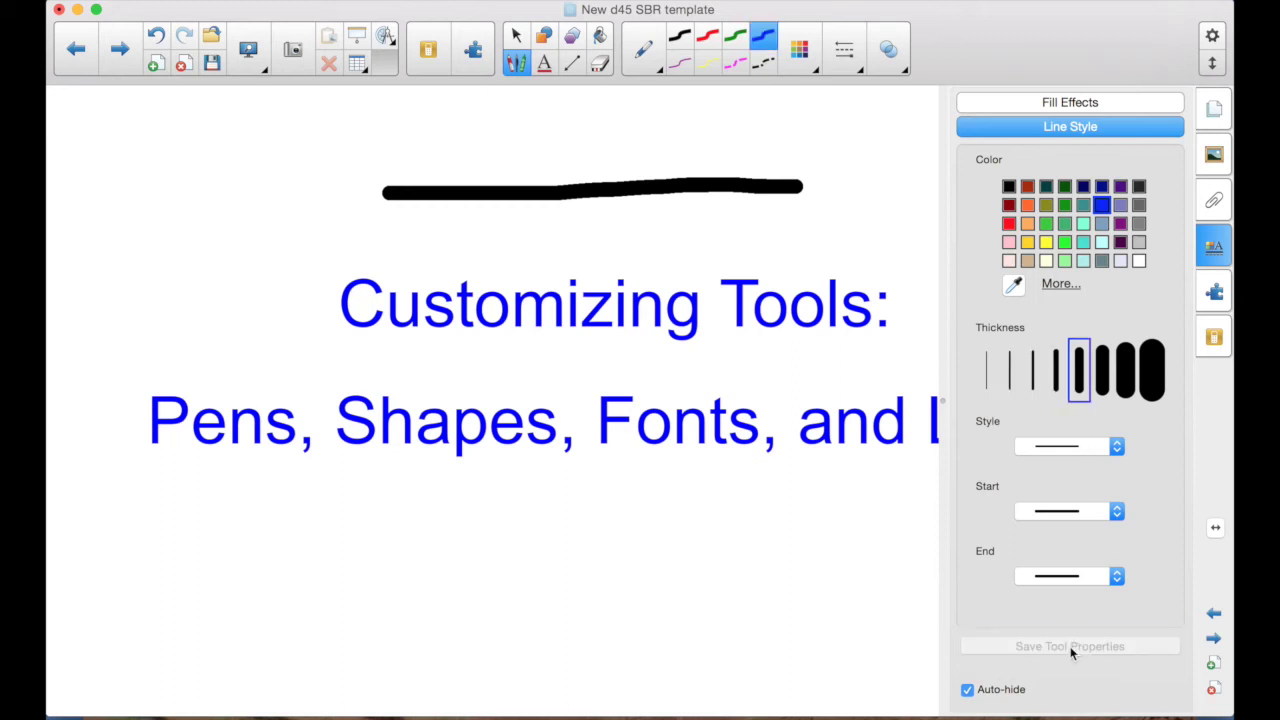
Turn the pink dashed pen into a thin solid dark-purple line and save it.
{"action": "left_click", "coordinate": [736, 64]}
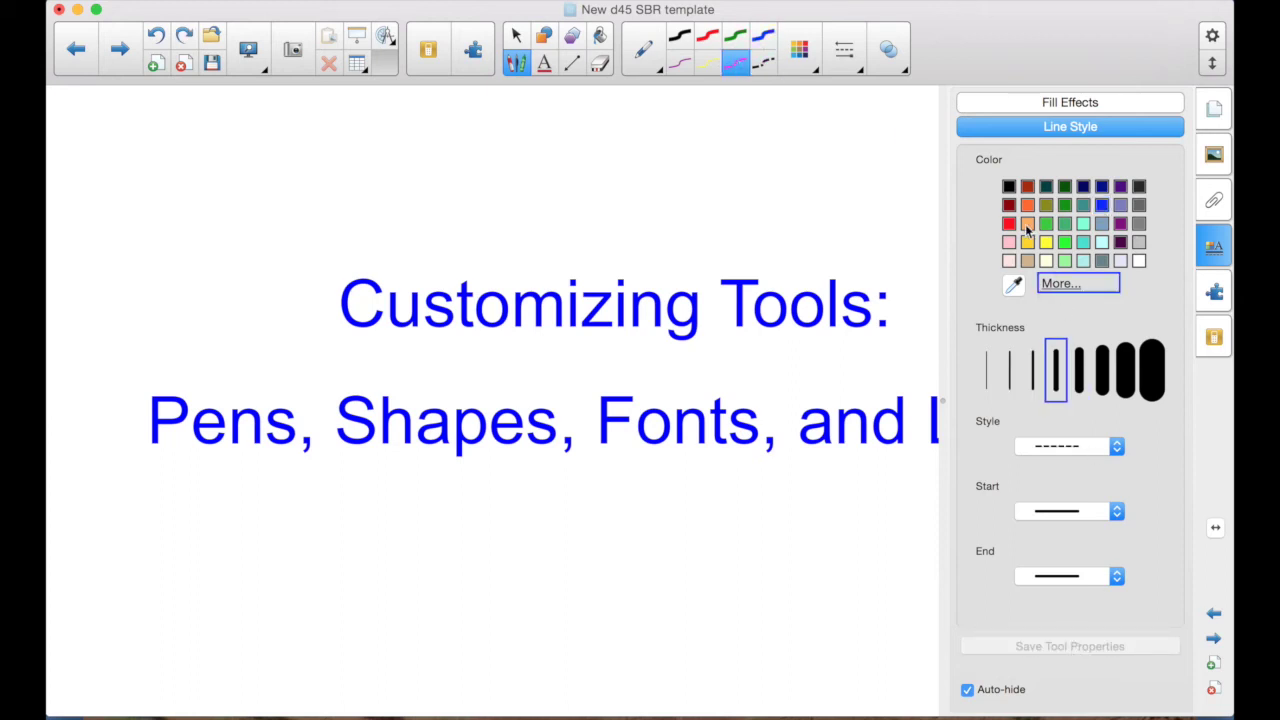
{"action": "left_click", "coordinate": [1121, 188]}
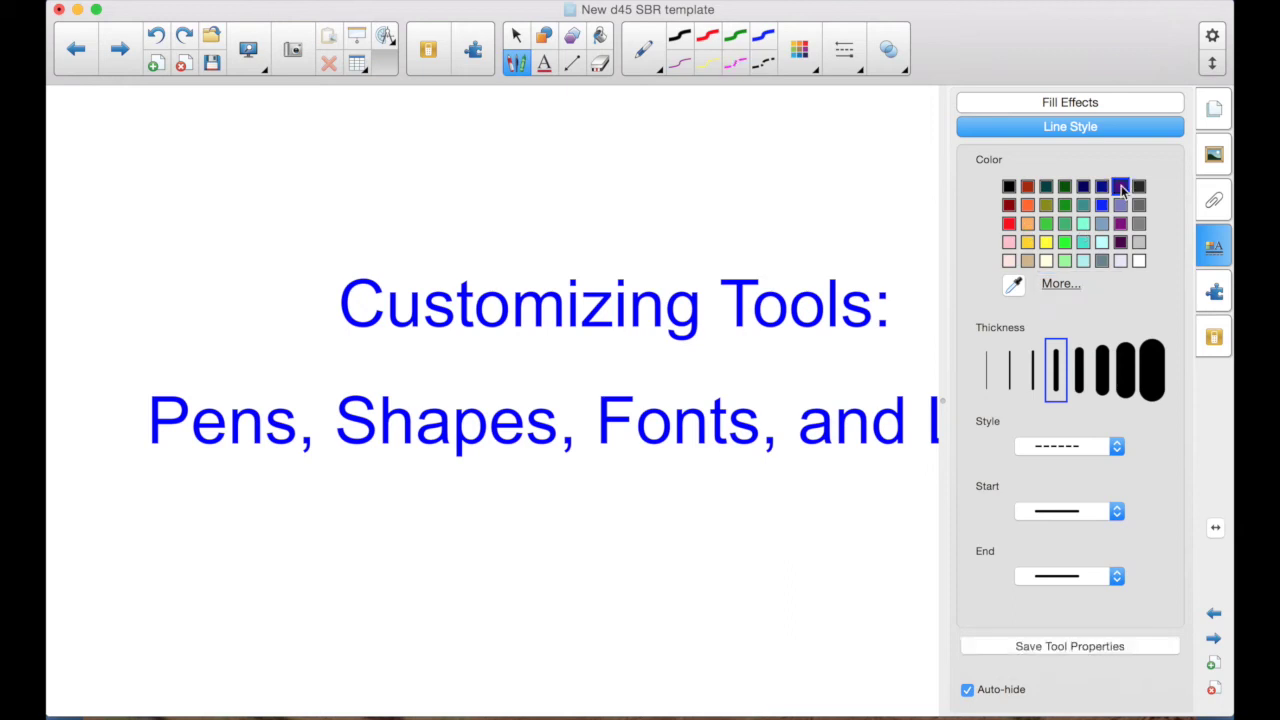
{"action": "left_click", "coordinate": [1010, 372]}
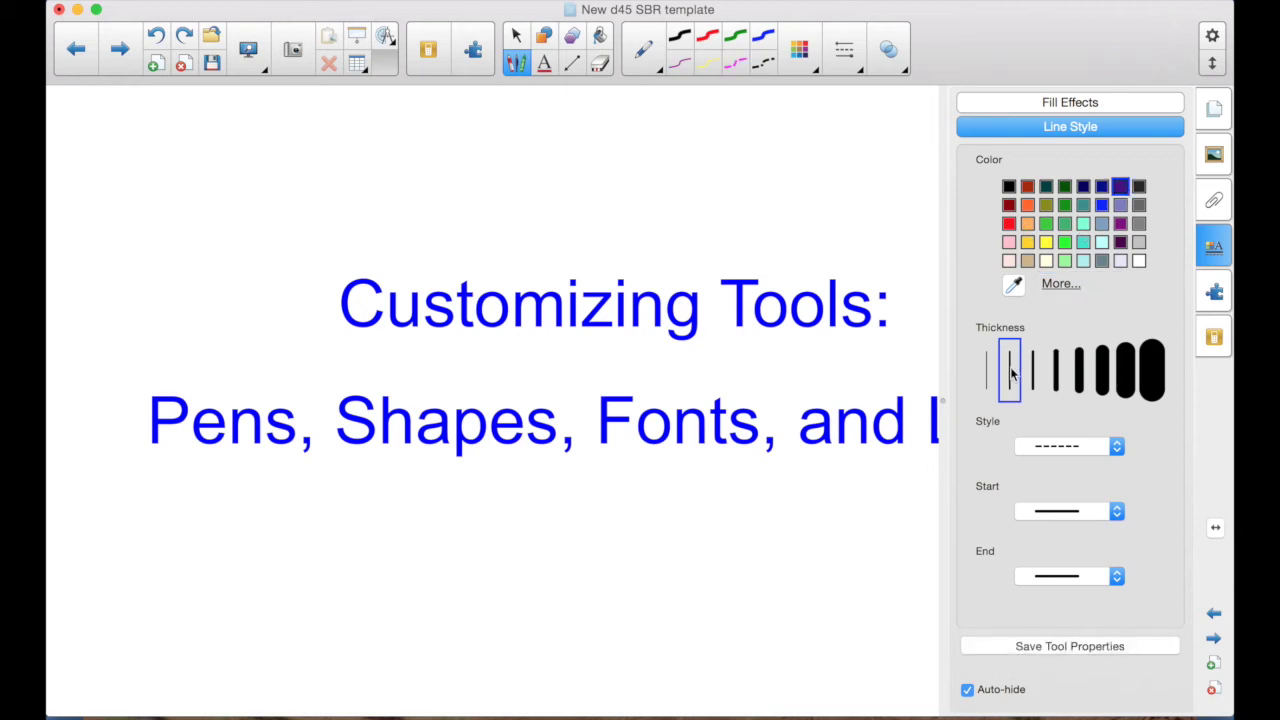
{"action": "left_click", "coordinate": [1056, 449]}
{"action": "left_click", "coordinate": [1058, 428]}
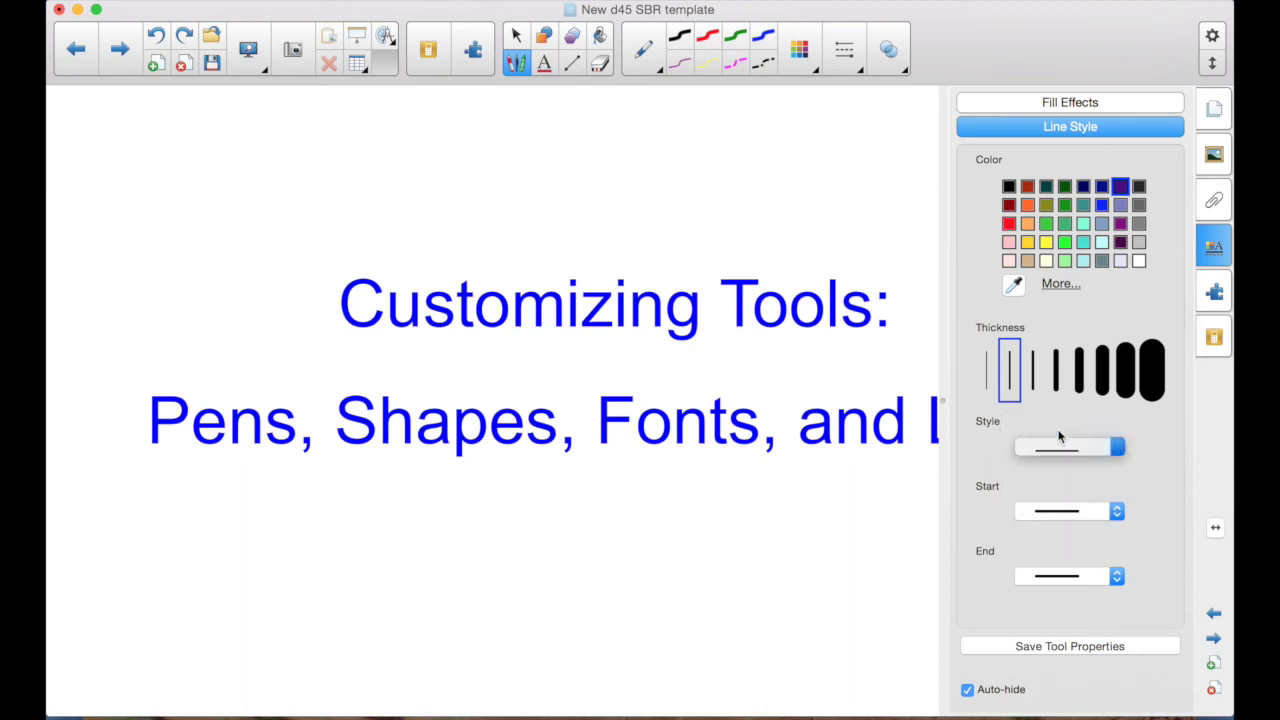
{"action": "left_click", "coordinate": [1053, 646]}
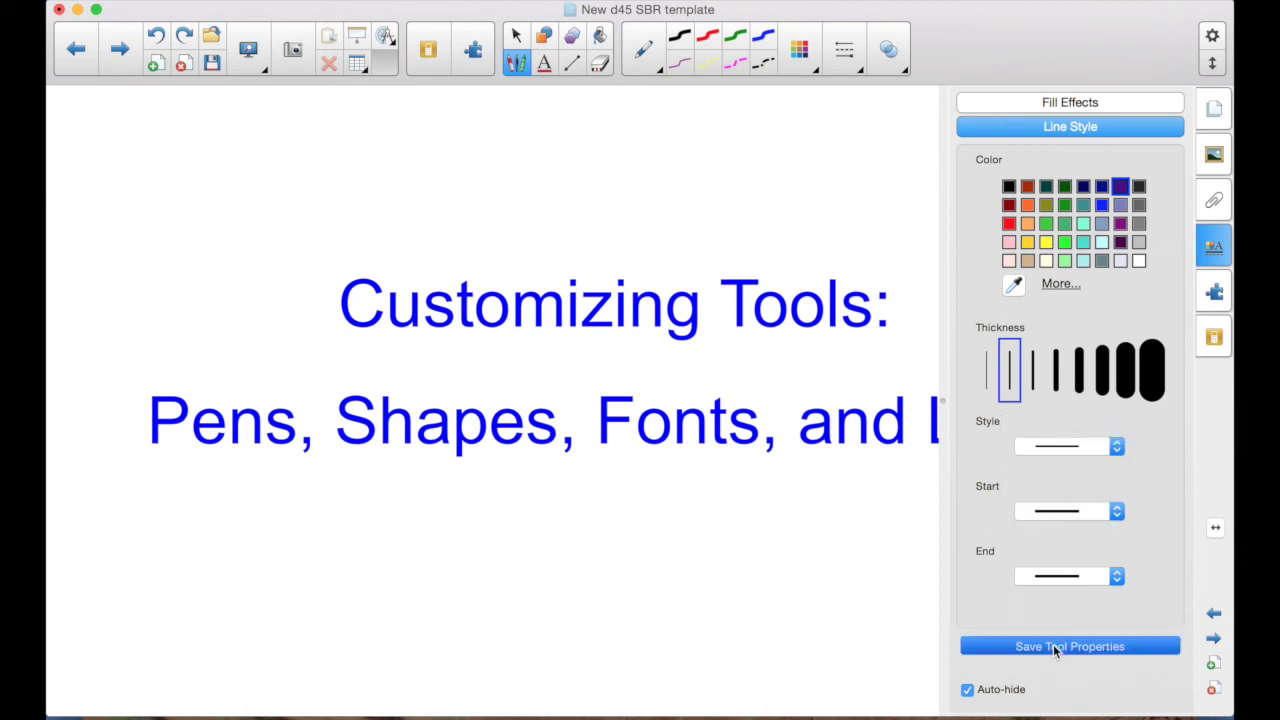
{"action": "left_click", "coordinate": [765, 64]}
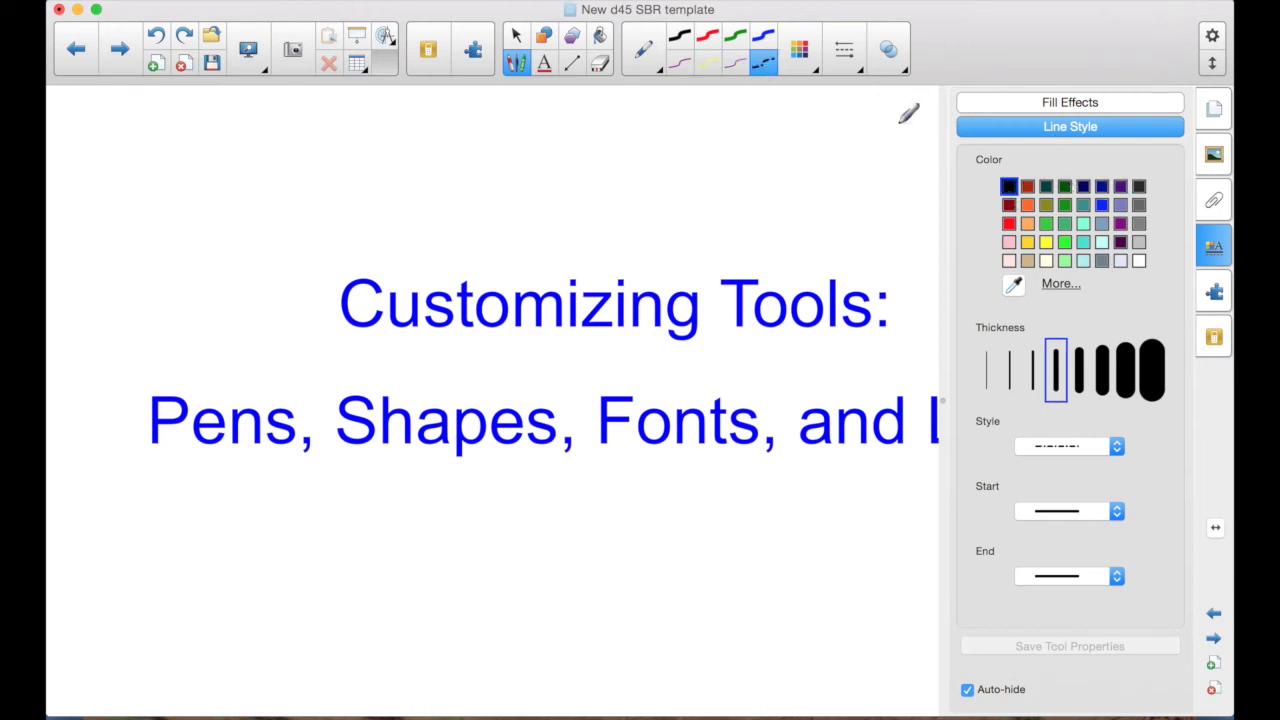
Make the purple pen black with opaque ink that fades after 6 seconds, and save it.
{"action": "left_click", "coordinate": [683, 66]}
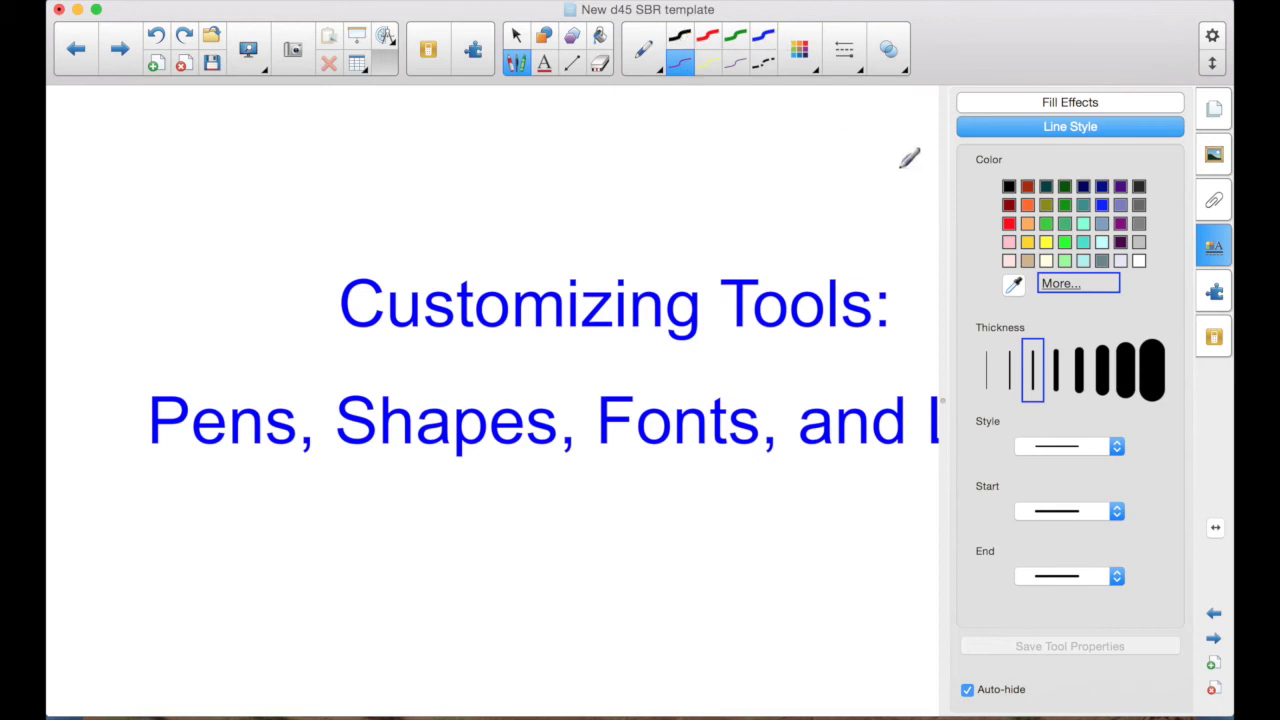
{"action": "left_click", "coordinate": [1009, 186]}
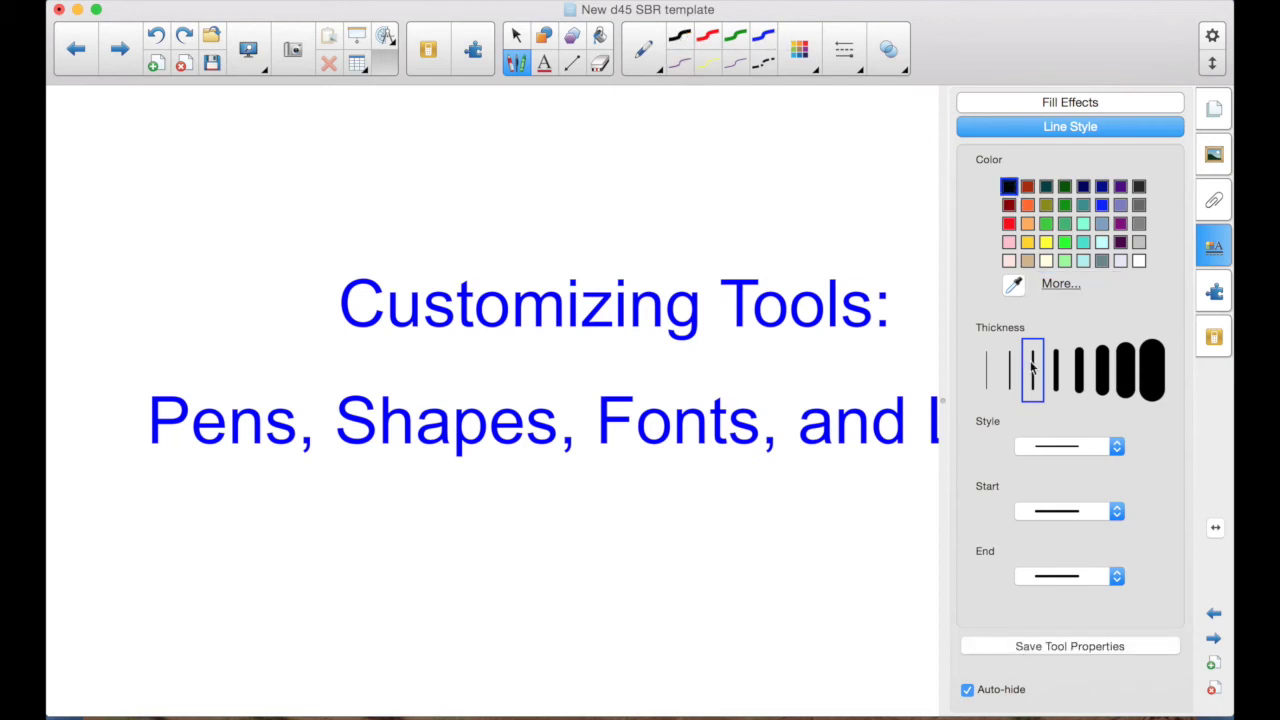
{"action": "left_click", "coordinate": [1072, 107]}
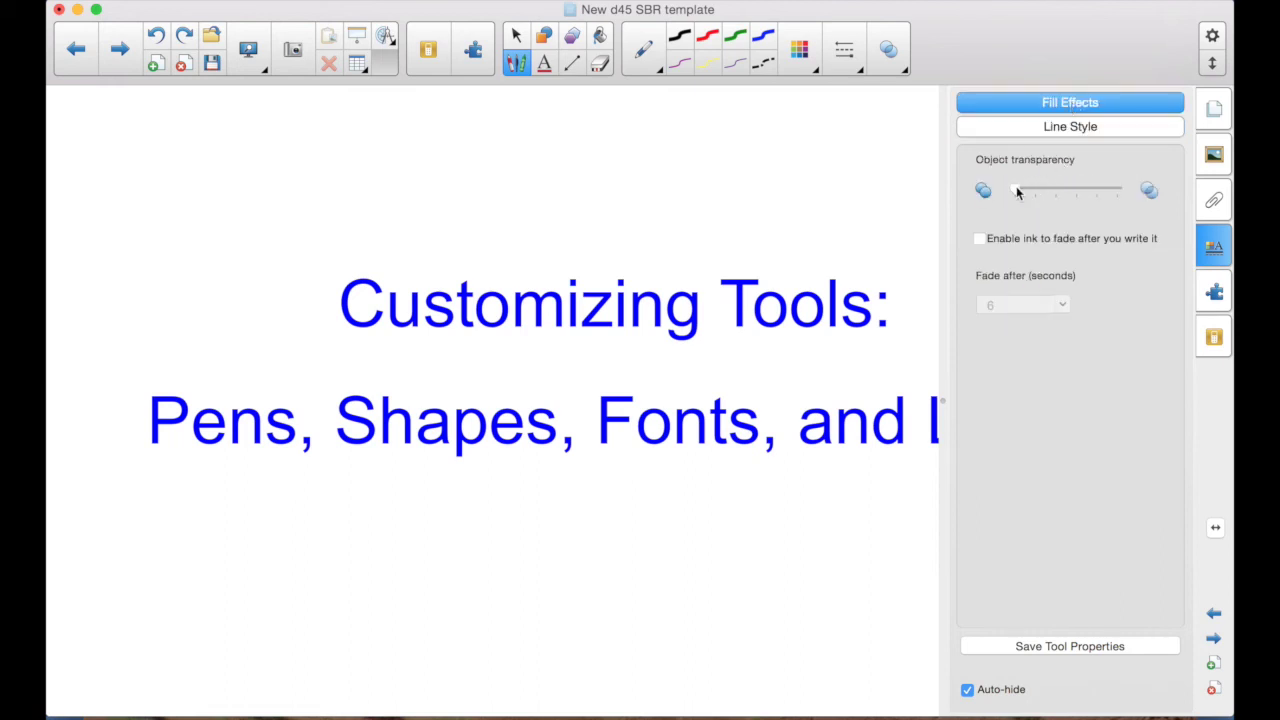
{"action": "left_click_drag", "start_coordinate": [1094, 191], "coordinate": [1000, 194]}
{"action": "left_click", "coordinate": [980, 242]}
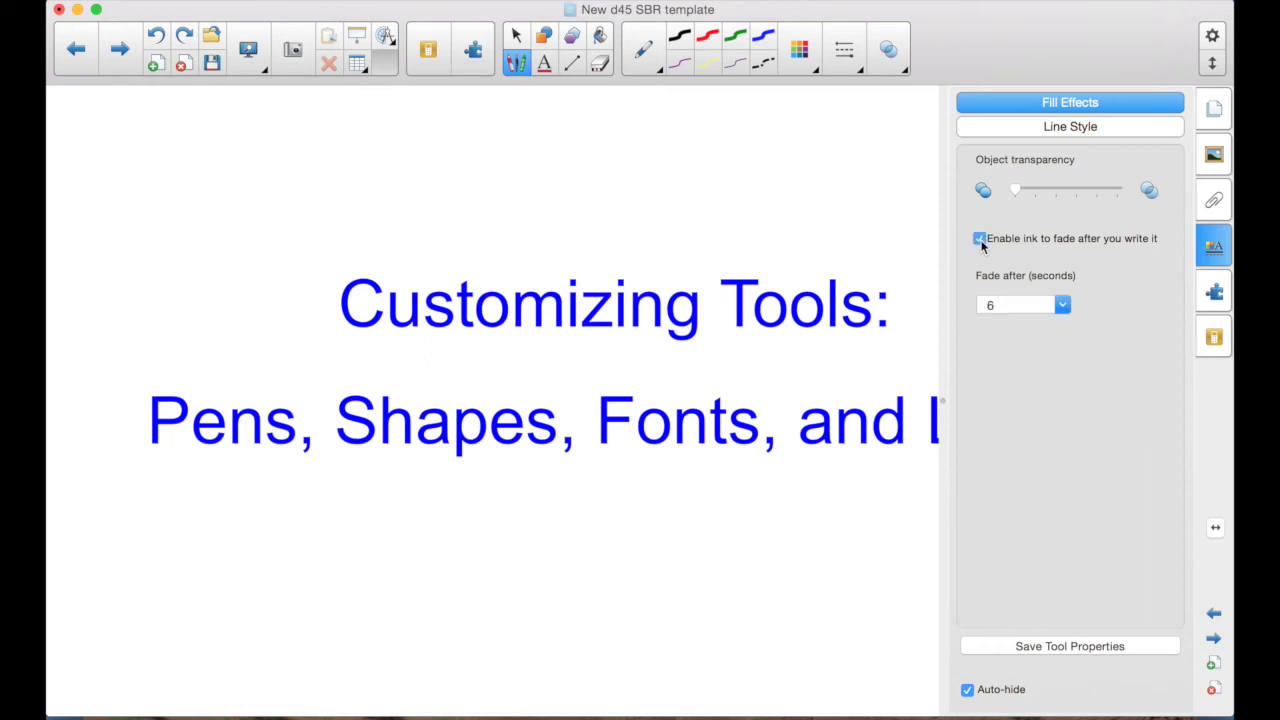
{"action": "left_click", "coordinate": [1063, 307]}
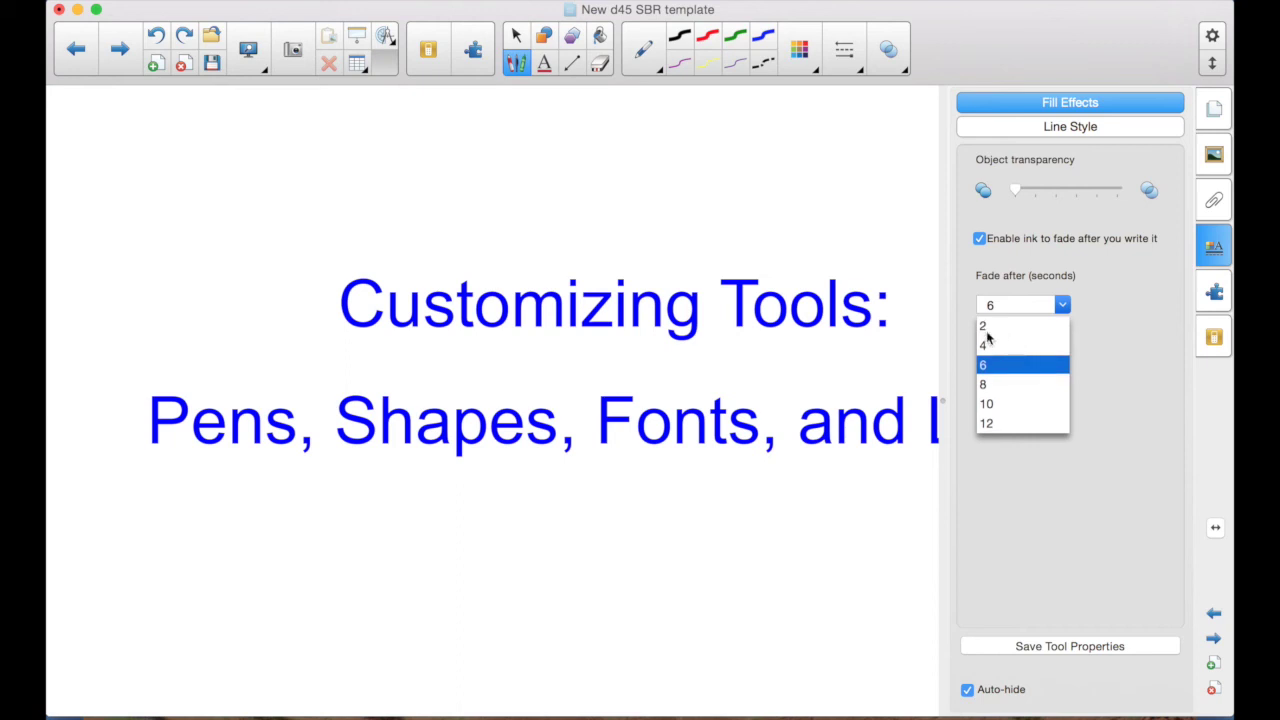
{"action": "left_click", "coordinate": [1040, 646]}
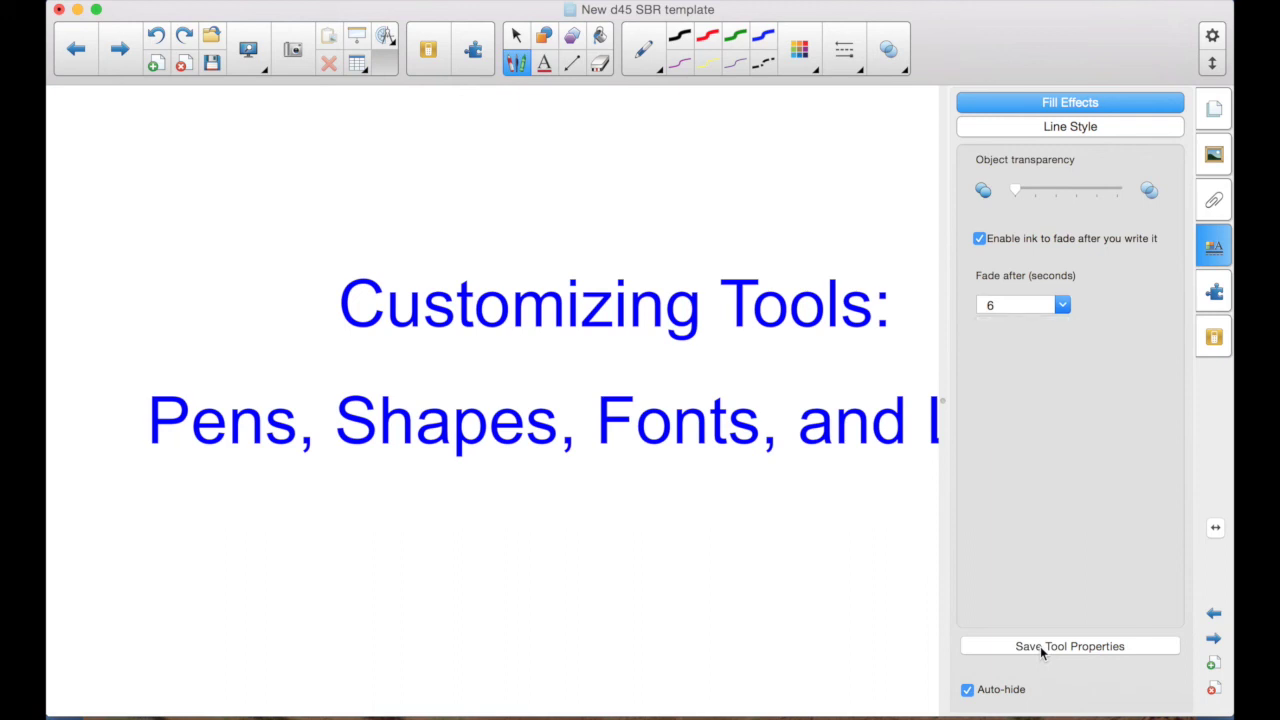
{"action": "left_click", "coordinate": [1040, 646]}
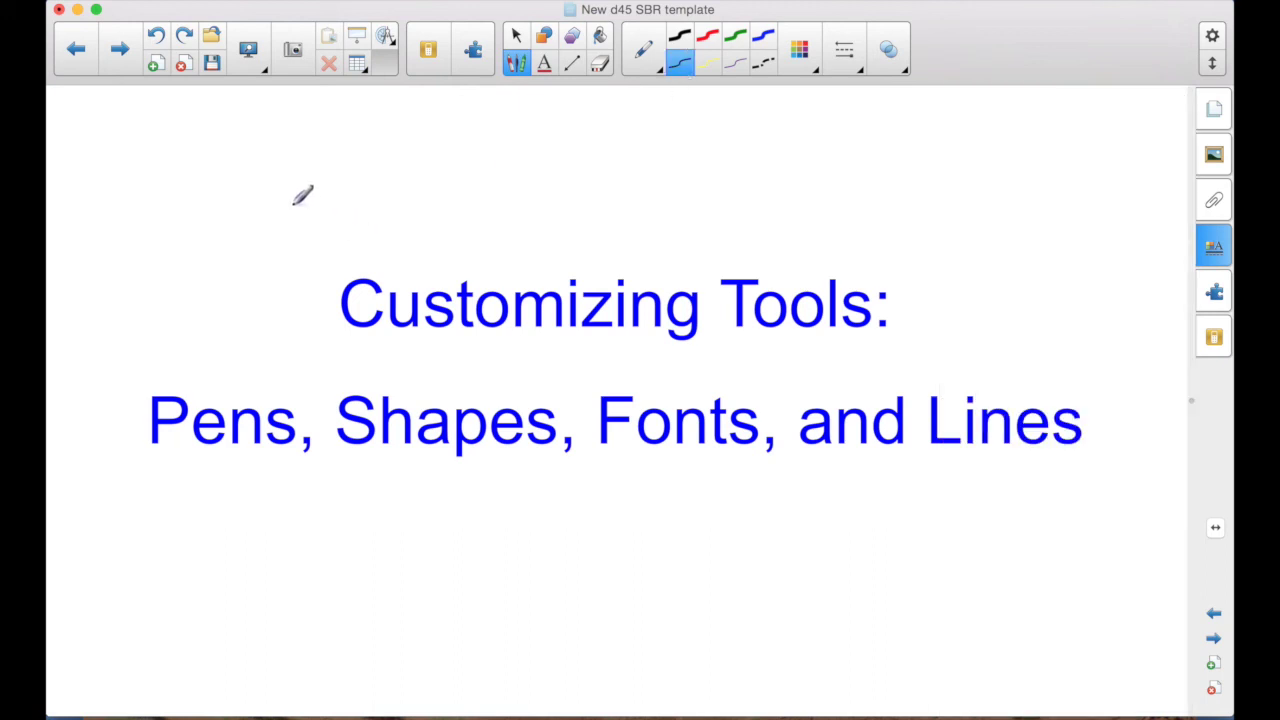
Draw a wavy black test stroke above the title, then show the yellow pen's properties.
{"action": "mouse_move", "coordinate": [292, 204]}
{"action": "left_mouse_down"}
{"action": "mouse_move", "coordinate": [378, 226]}
{"action": "mouse_move", "coordinate": [646, 189]}
{"action": "left_mouse_up"}
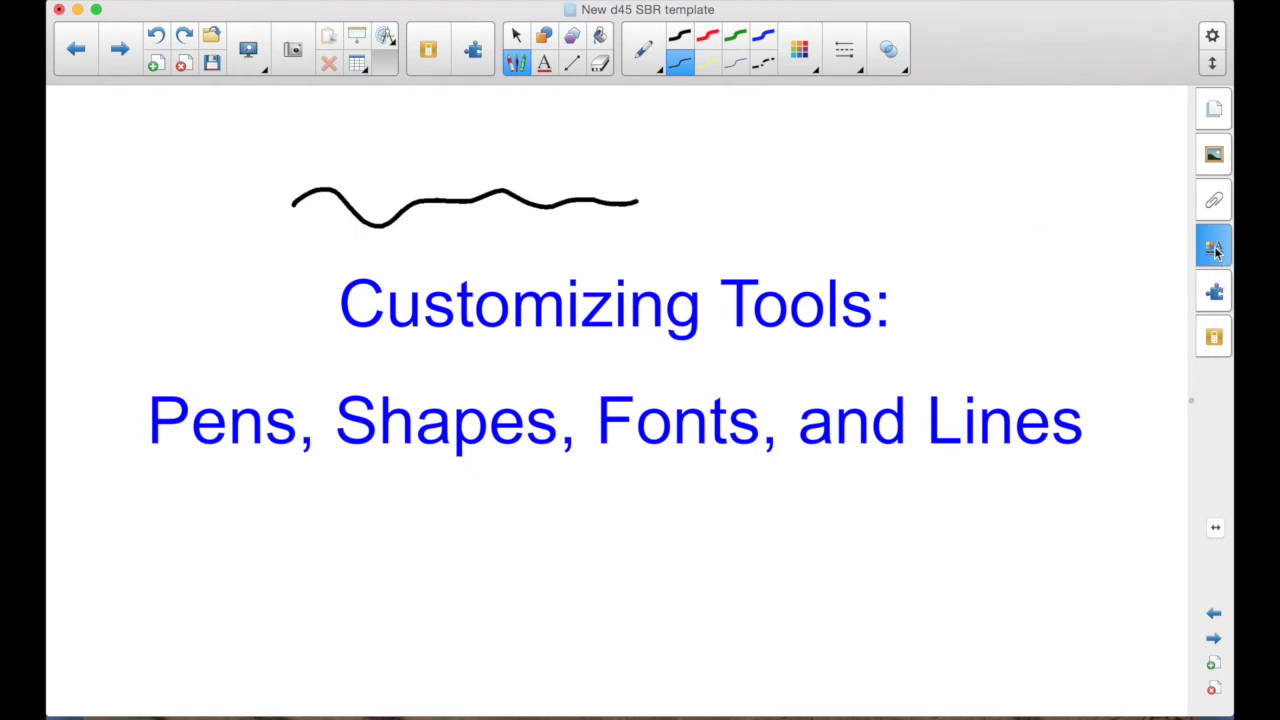
{"action": "left_click", "coordinate": [708, 64]}
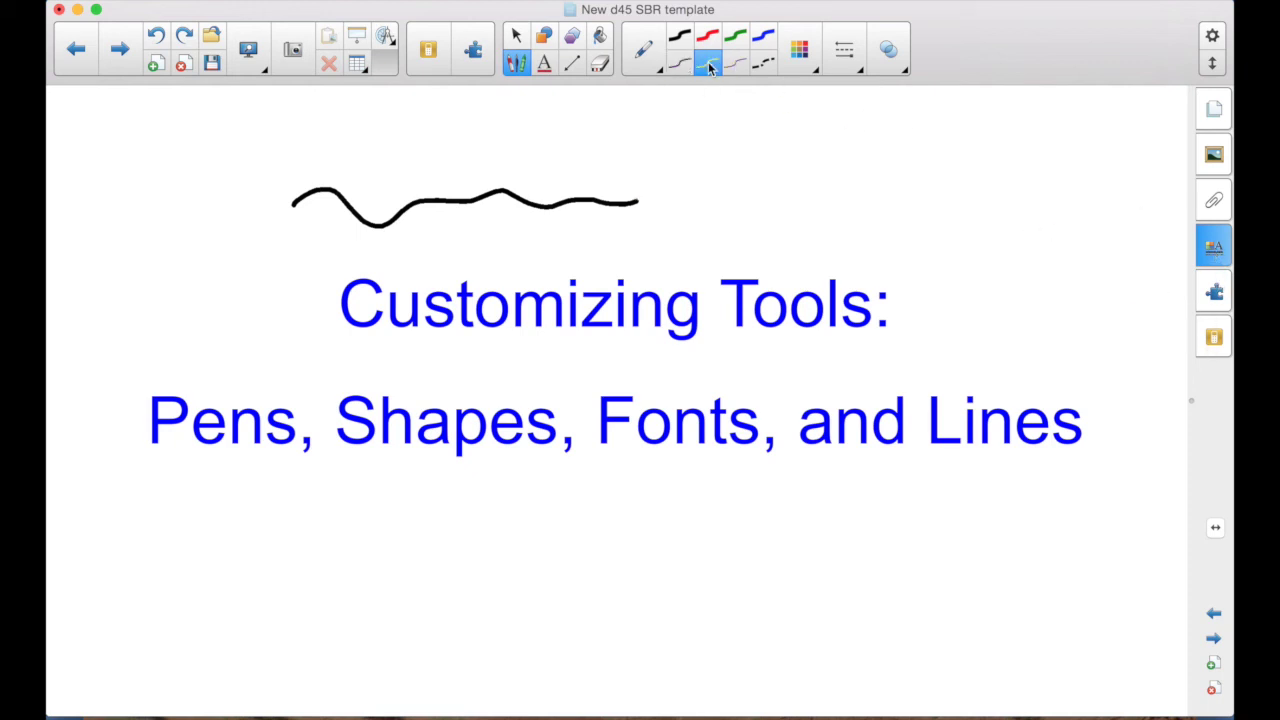
{"action": "left_click", "coordinate": [1213, 249]}
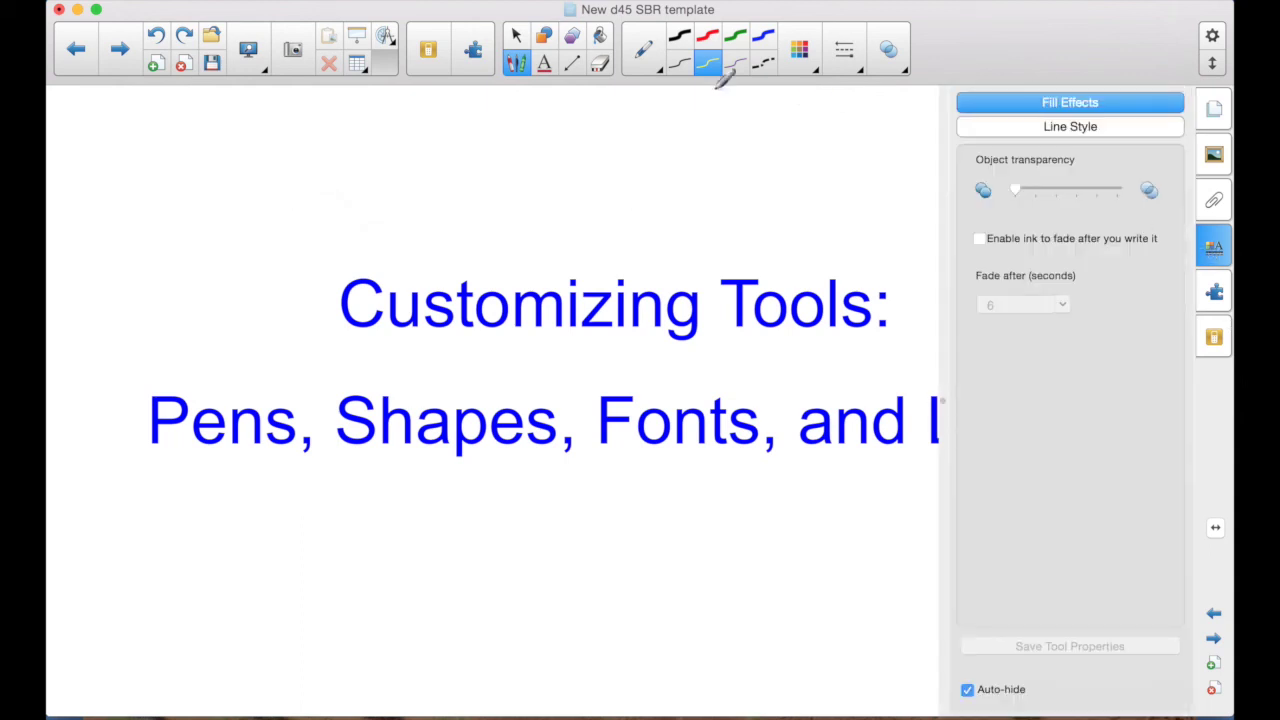
Keep the yellow pen yellow, enable ink fading, and save its tool properties.
{"action": "left_click", "coordinate": [1080, 128]}
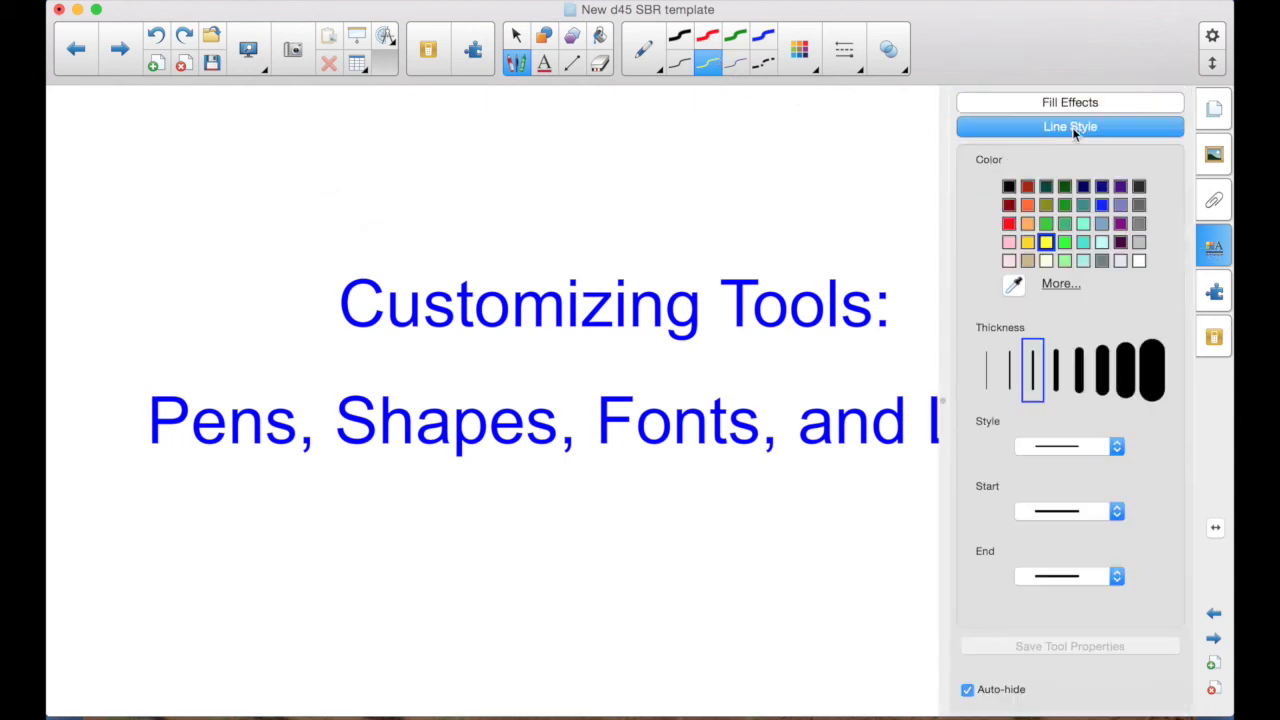
{"action": "left_click", "coordinate": [1018, 232]}
{"action": "left_click", "coordinate": [1066, 102]}
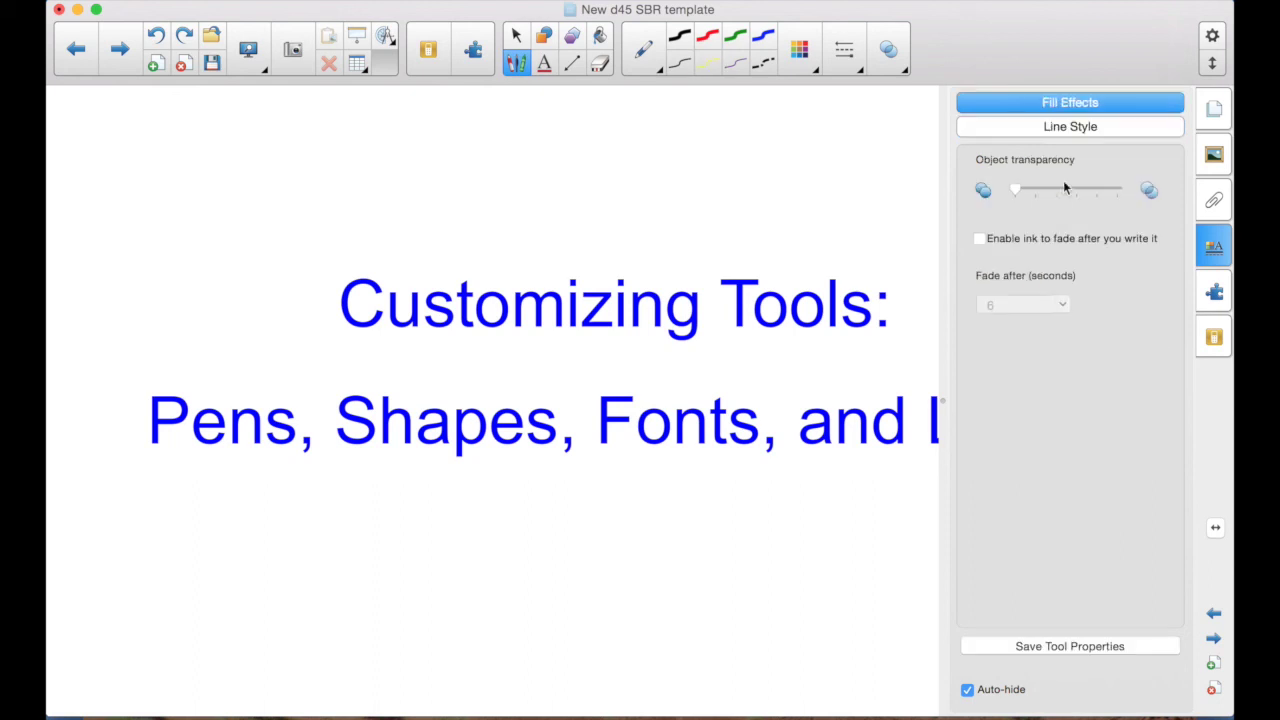
{"action": "left_click", "coordinate": [980, 239]}
{"action": "left_click", "coordinate": [1076, 646]}
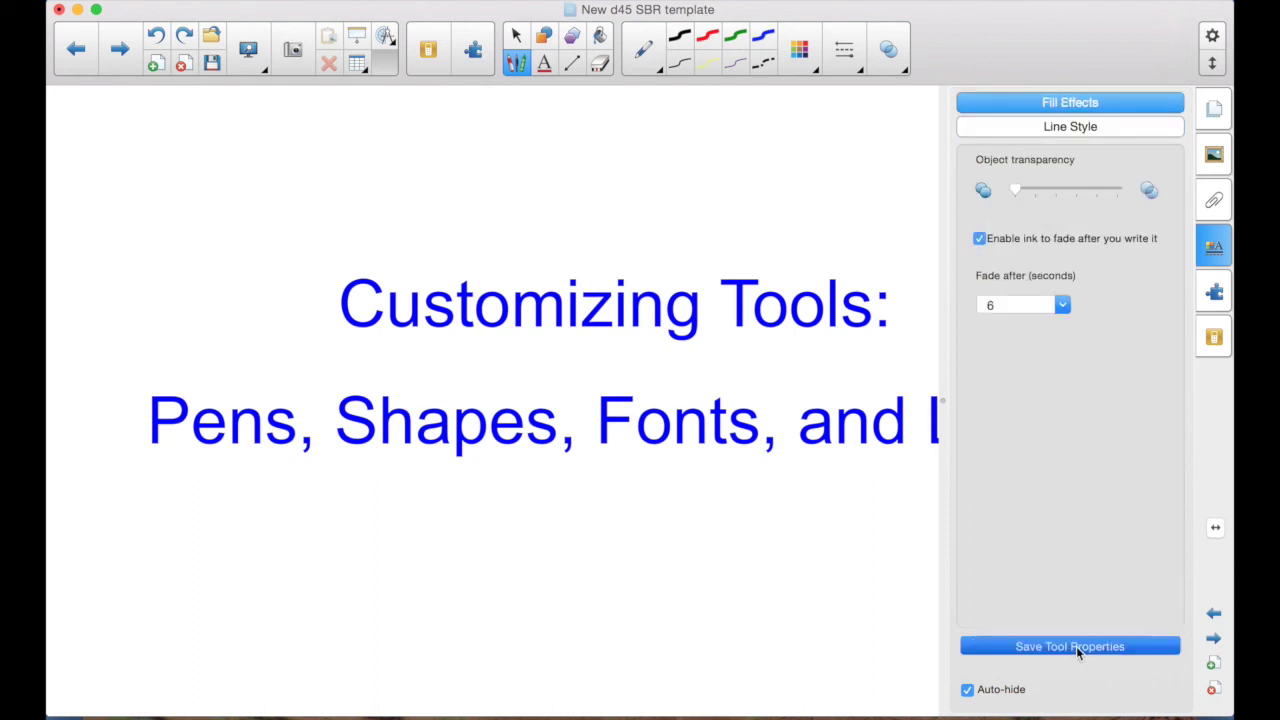
Check the next pen presets, then change the pen type to Calligraphic Pen.
{"action": "left_click", "coordinate": [736, 63]}
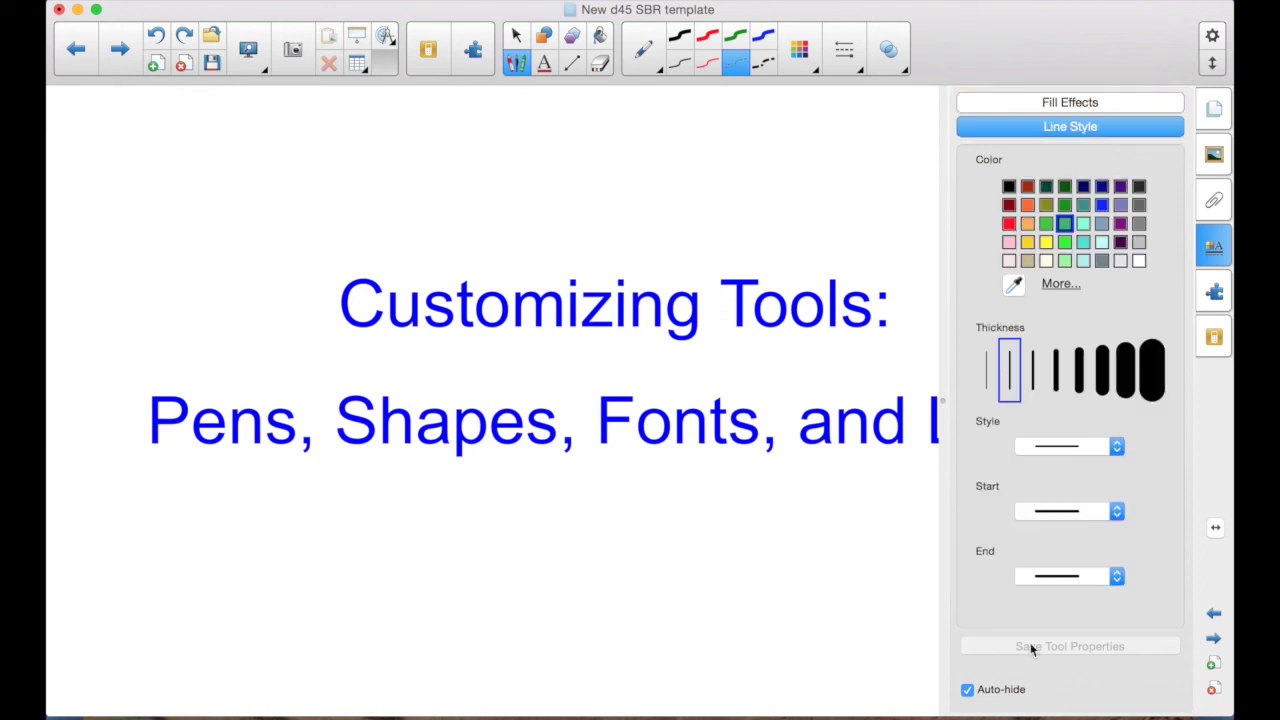
{"action": "left_click", "coordinate": [765, 63]}
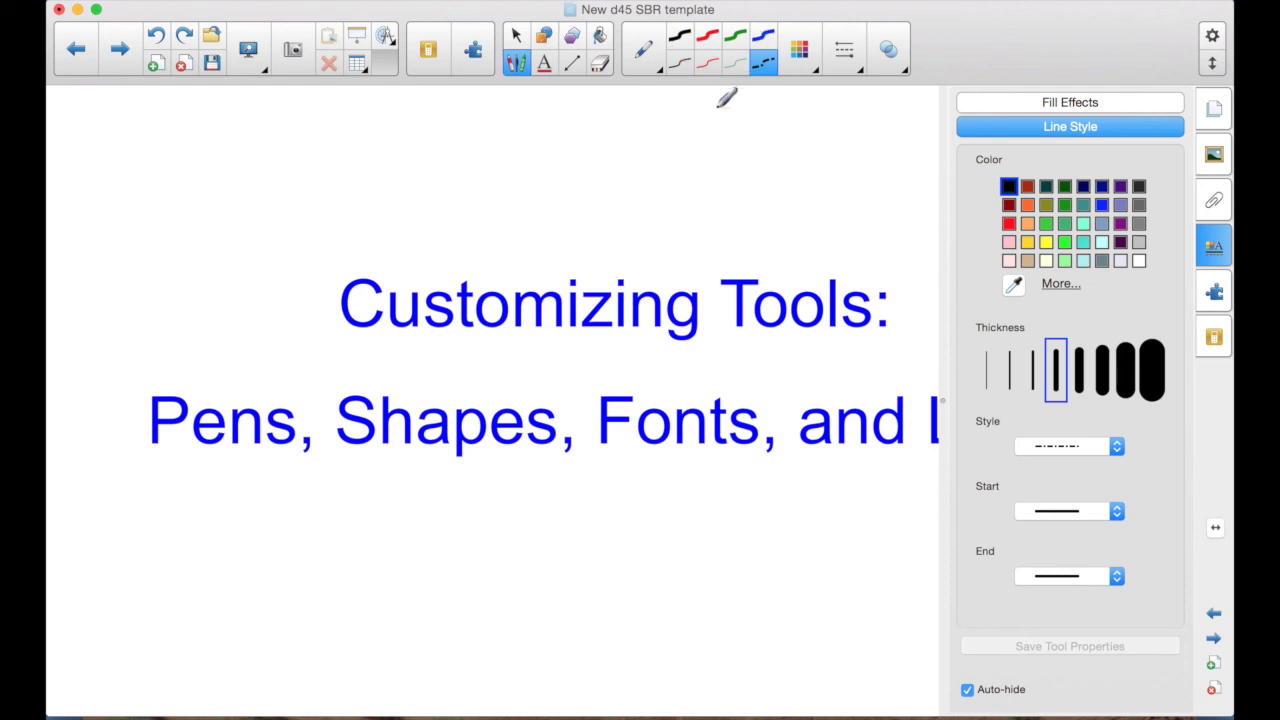
{"action": "left_click", "coordinate": [645, 52]}
{"action": "left_click", "coordinate": [618, 138]}
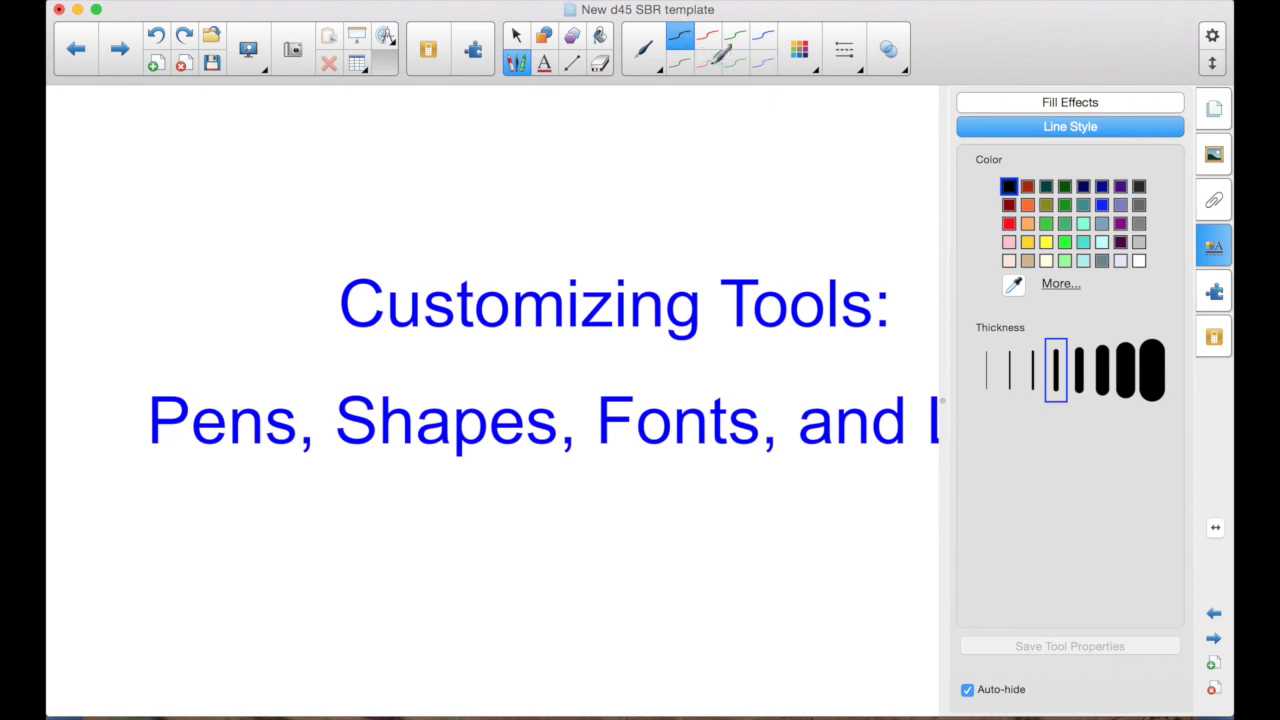
Change the pen type to Crayon, then Highlighter, and reopen the pen-type list.
{"action": "left_click", "coordinate": [645, 52]}
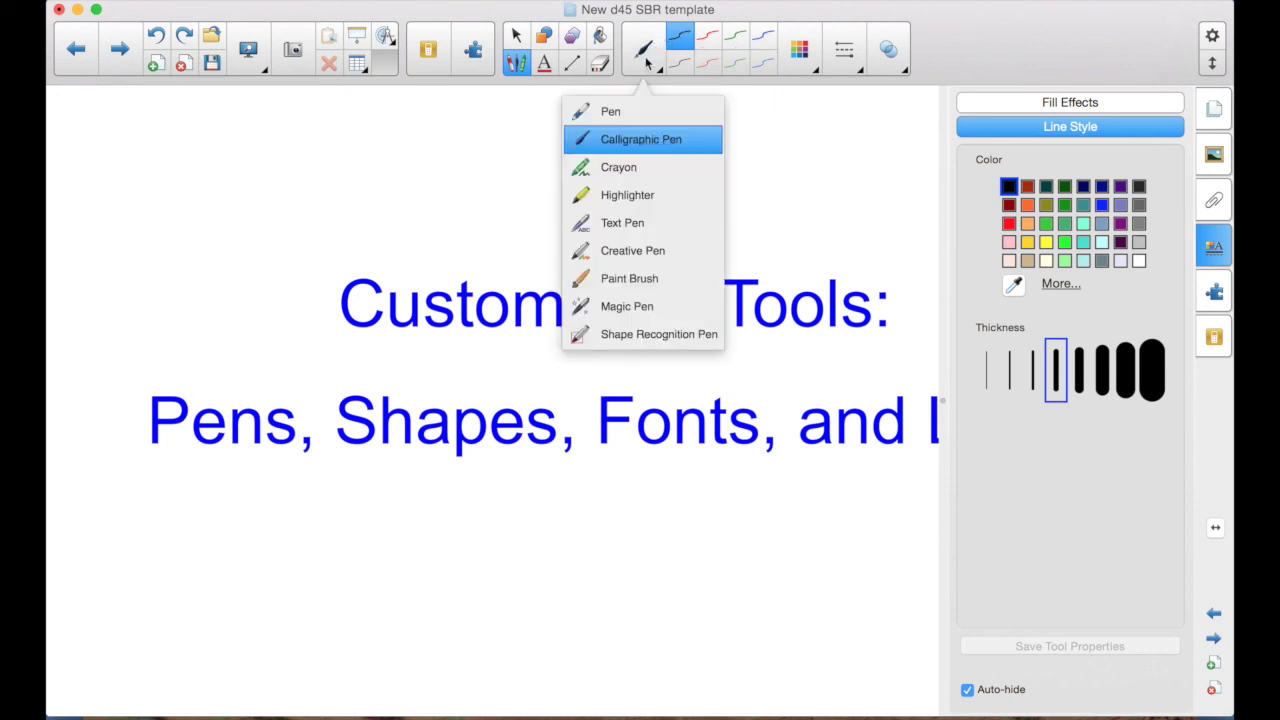
{"action": "left_click", "coordinate": [635, 167]}
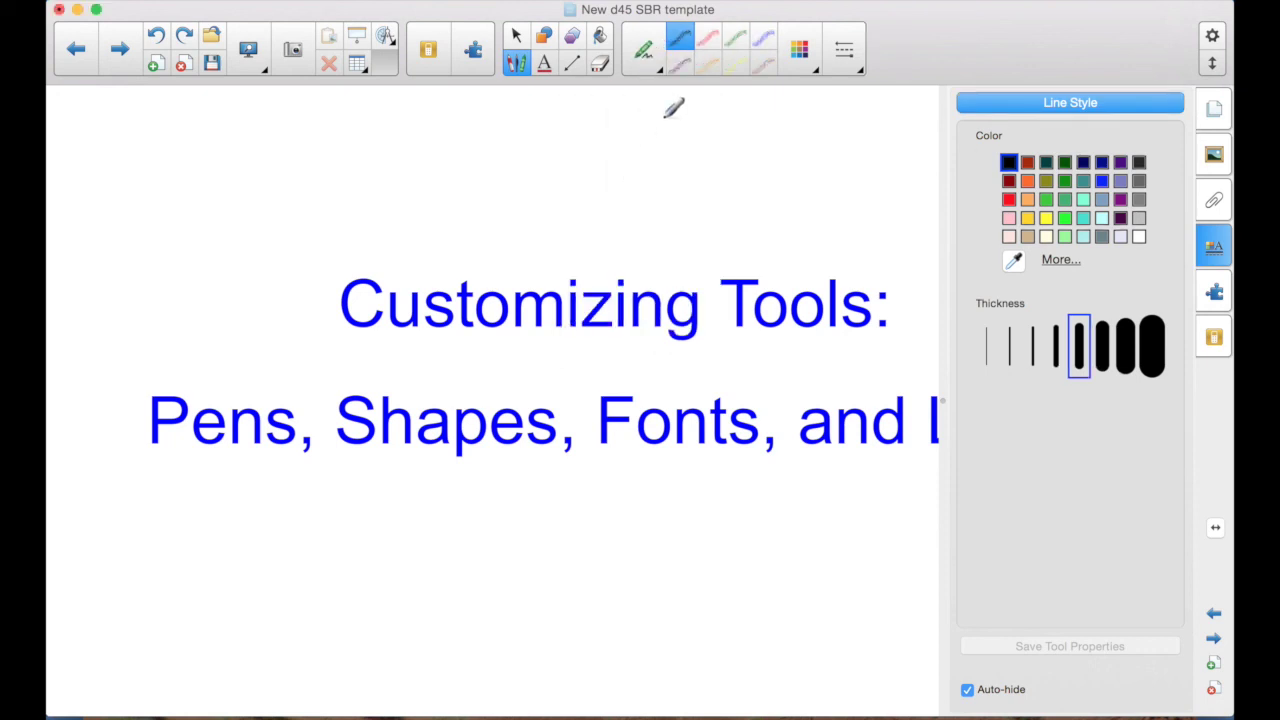
{"action": "left_click", "coordinate": [645, 52]}
{"action": "left_click", "coordinate": [634, 194]}
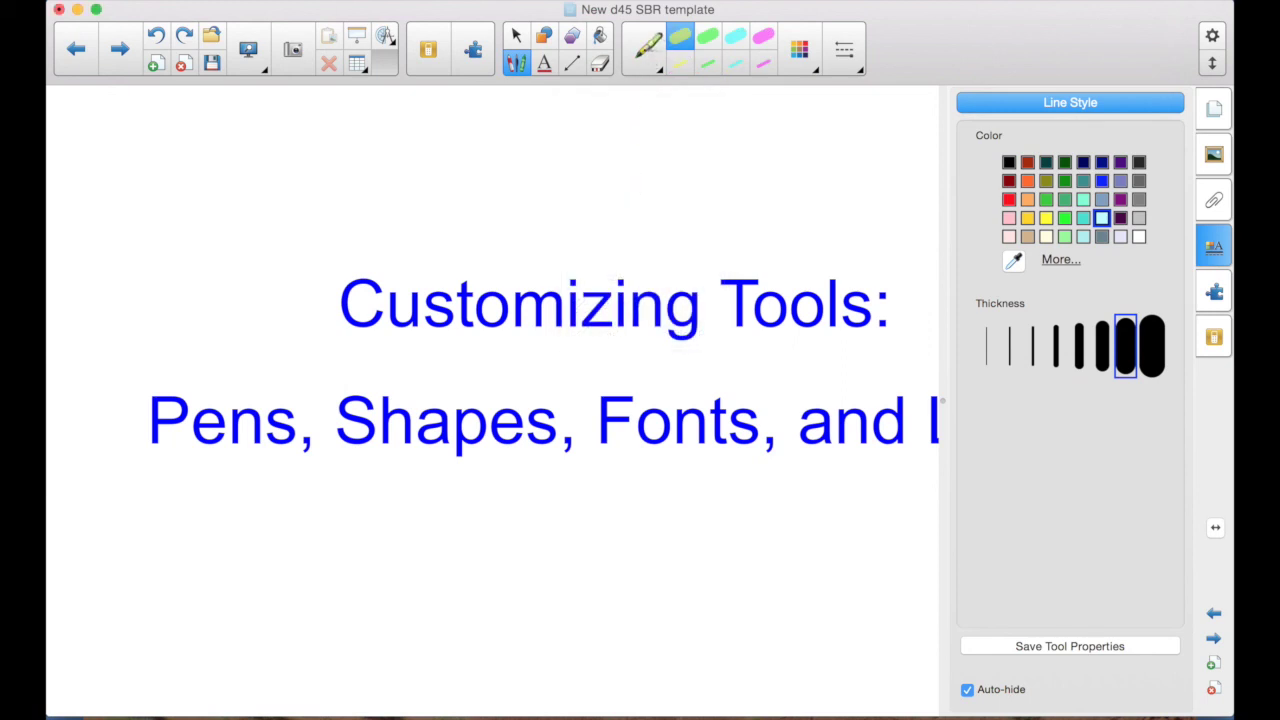
{"action": "left_click", "coordinate": [645, 52]}
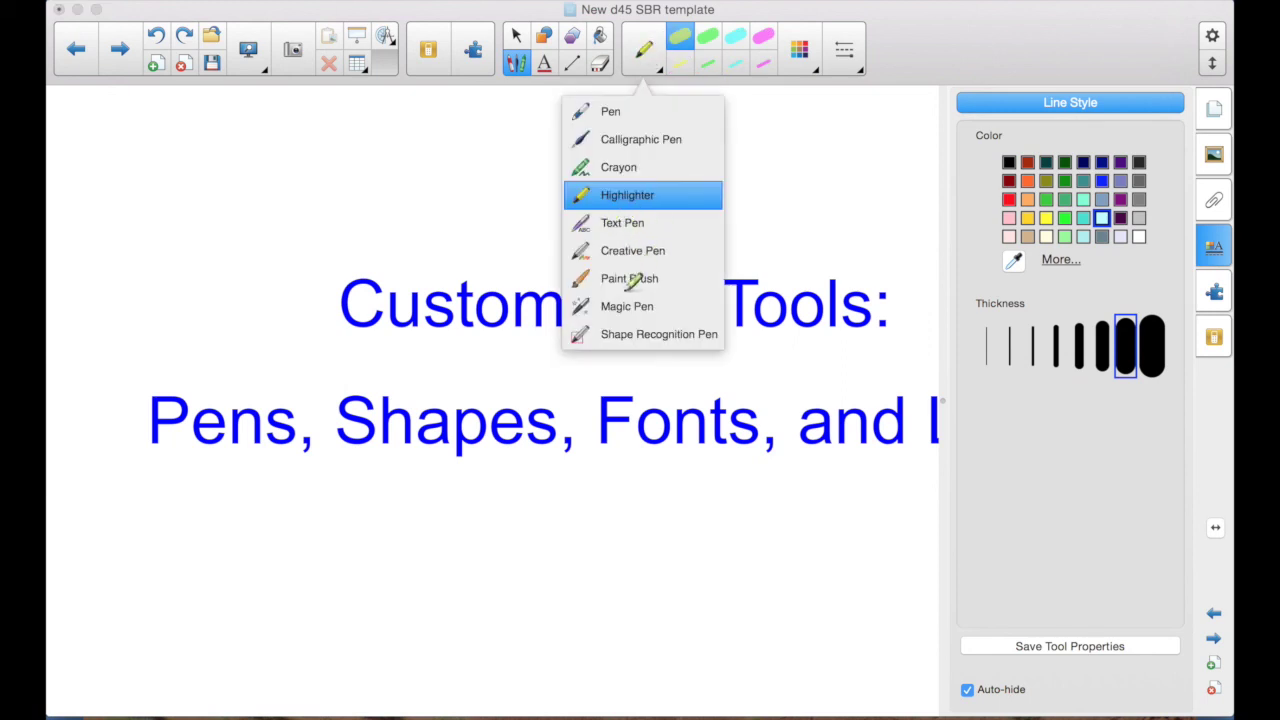